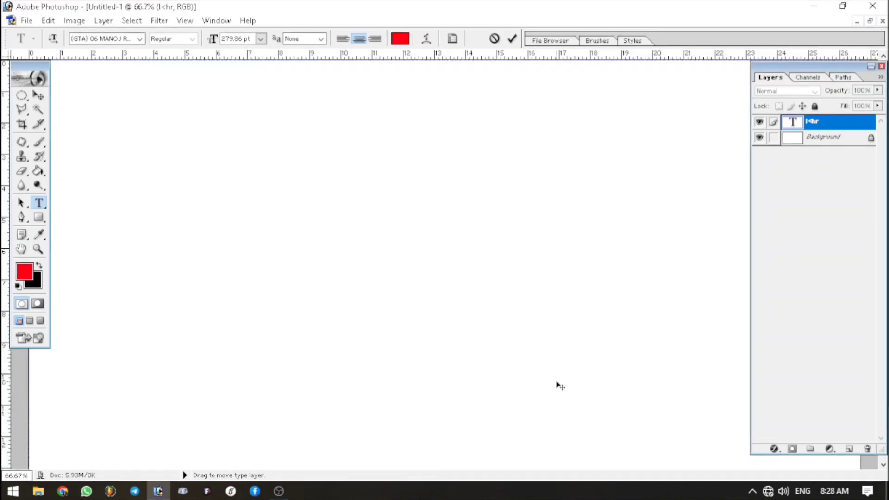
- Type the four-word red Odia phrase ending in ମୋର, fix its last letter, and commit it
{"action": "type", "text": "y"}
{"action": "type", "text": "n"}
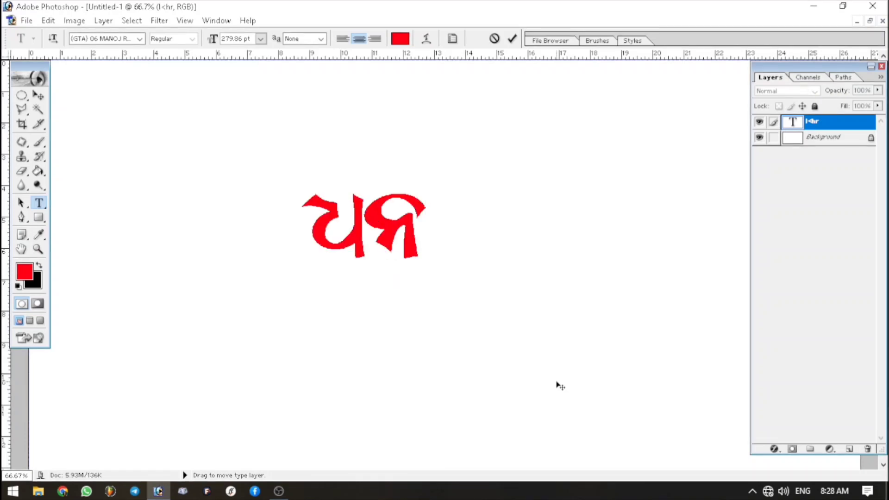
{"action": "type", "text": "ru"}
{"action": "type", "text": " r"}
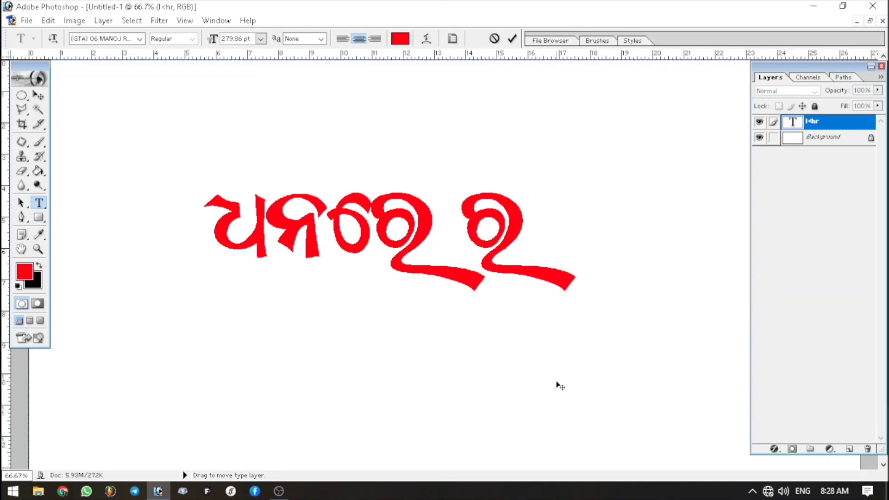
{"action": "type", "text": "K"}
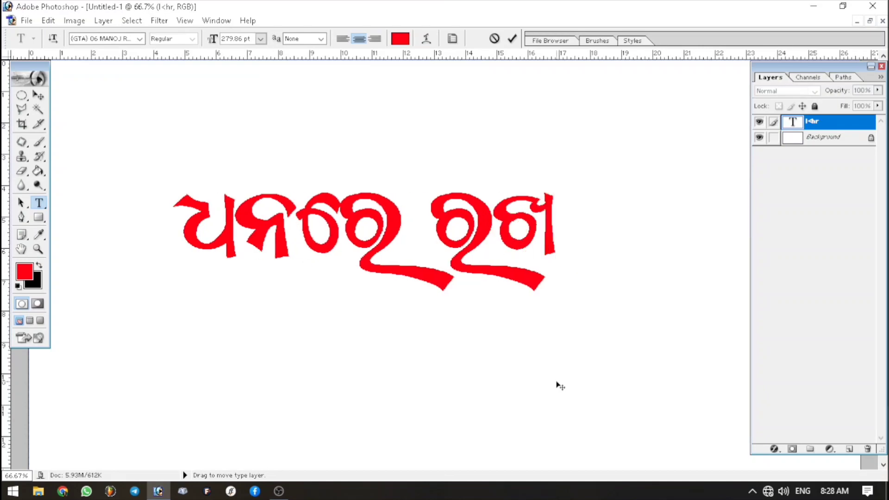
{"action": "type", "text": "k"}
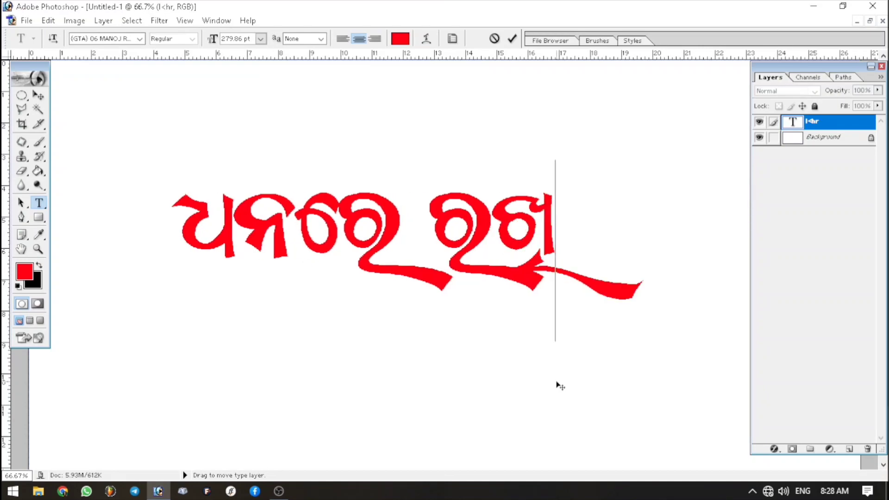
{"action": "type", "text": "bu "}
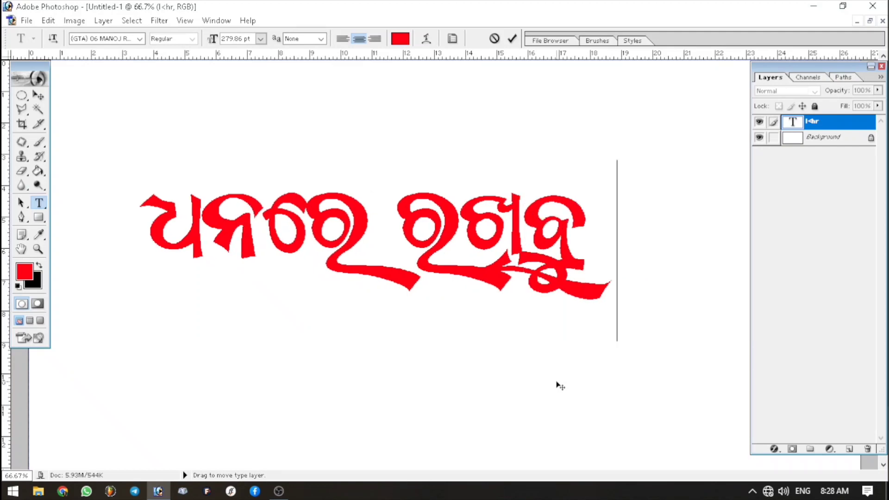
{"action": "type", "text": "g"}
{"action": "type", "text": "n"}
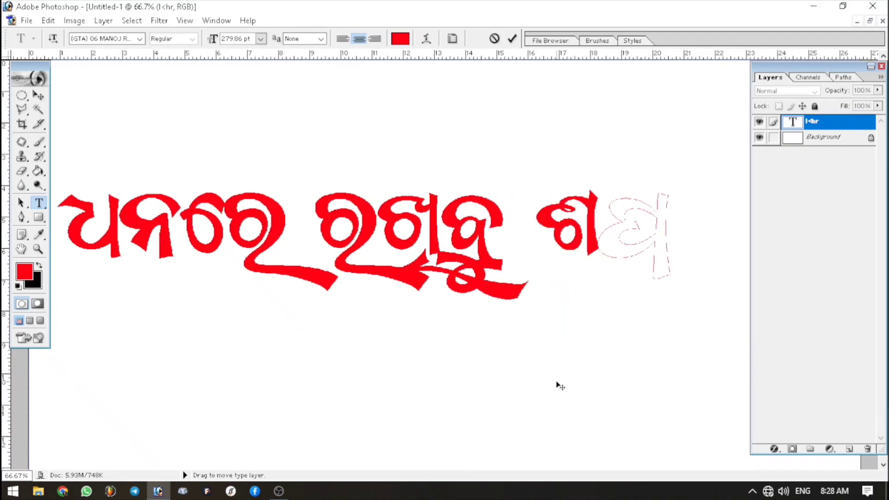
{"action": "type", "text": "T"}
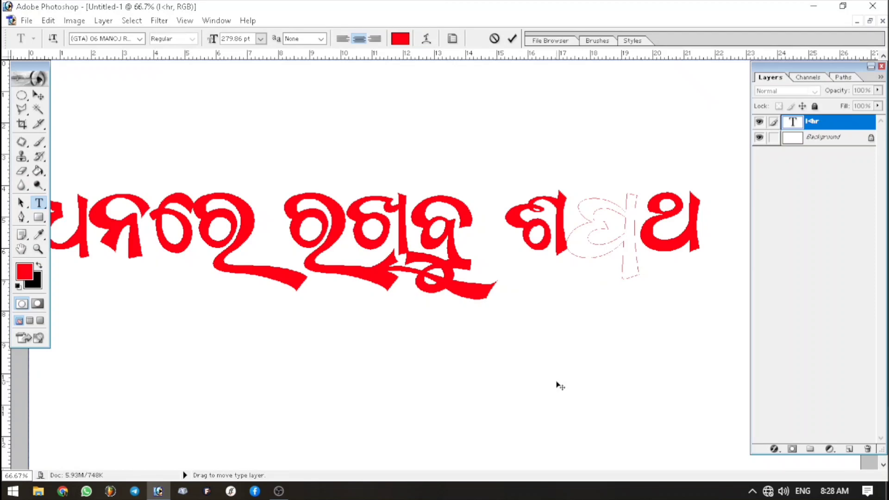
{"action": "type", "text": " emar"}
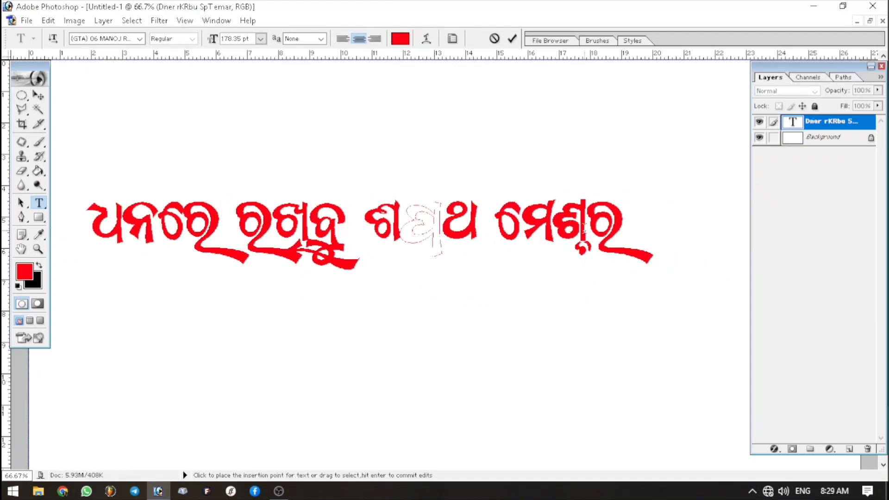
{"action": "key", "text": "BackSpace"}
{"action": "type", "text": "a"}
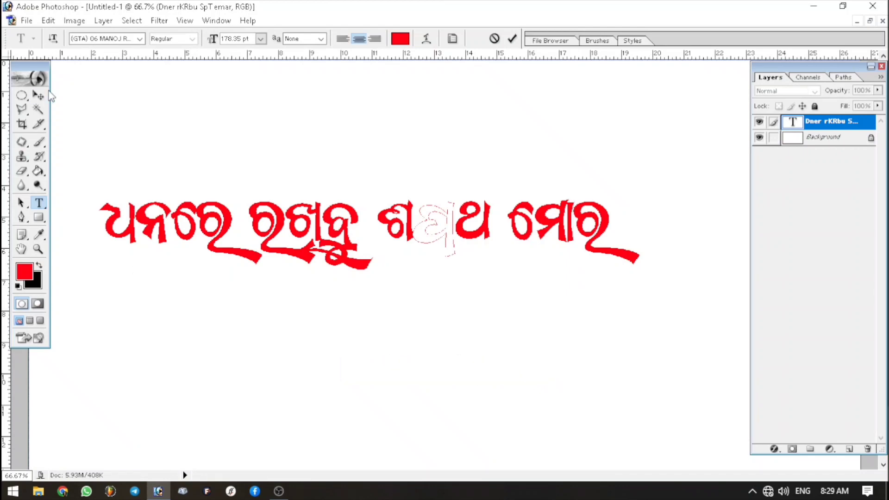
{"action": "left_click", "coordinate": [39, 95]}
{"action": "left_click", "coordinate": [39, 202]}
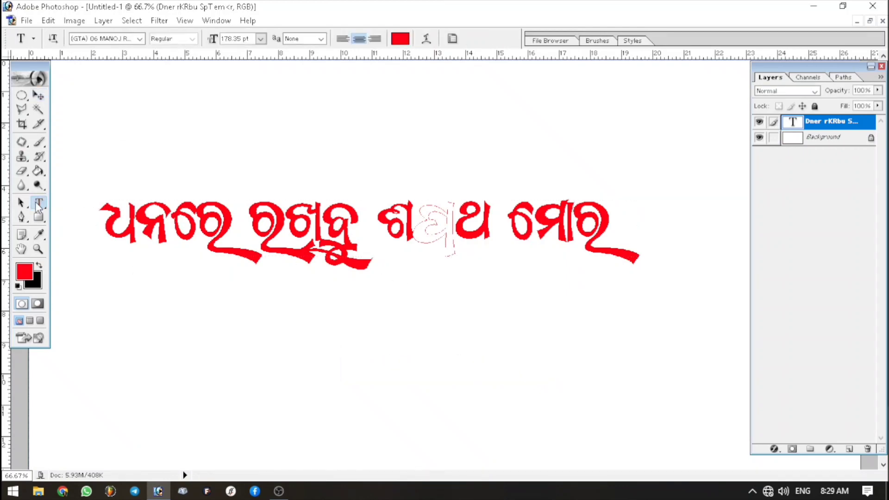
- Delete the earlier red phrase from its end
{"action": "left_click", "coordinate": [624, 218]}
{"action": "key", "text": "BackSpace"}
{"action": "key", "text": "BackSpace"}
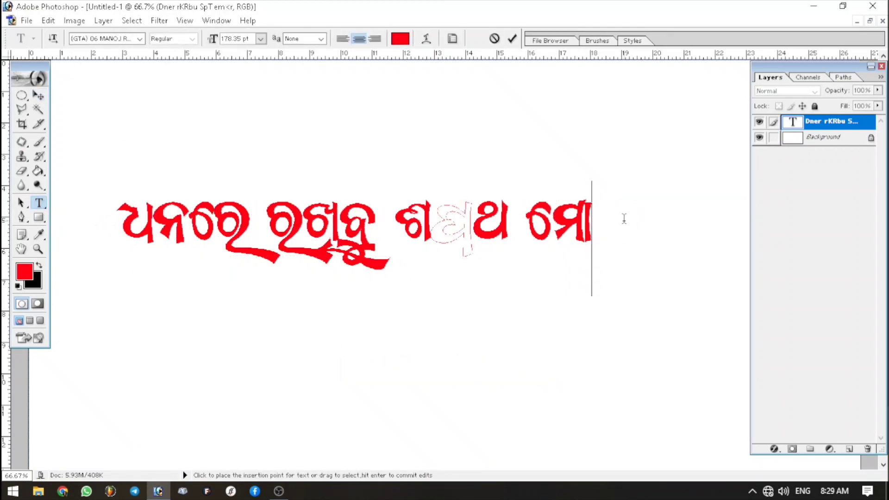
{"action": "key", "text": "BackSpace"}
{"action": "key", "text": "BackSpace"}
{"action": "key", "text": "BackSpace"}
{"action": "key", "text": "BackSpace"}
{"action": "key", "text": "BackSpace"}
{"action": "key", "text": "BackSpace"}
{"action": "key", "text": "BackSpace"}
{"action": "key", "text": "BackSpace"}
{"action": "key", "text": "BackSpace"}
{"action": "key", "text": "BackSpace"}
{"action": "key", "text": "BackSpace"}
{"action": "key", "text": "BackSpace"}
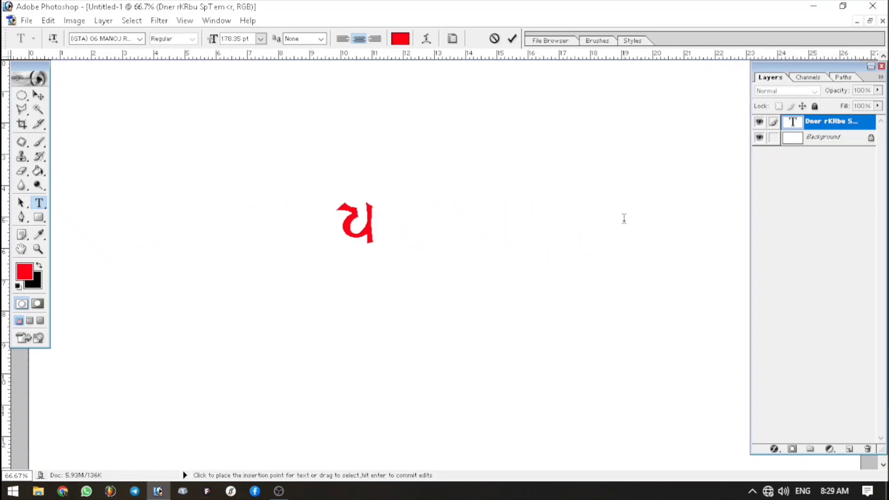
{"action": "key", "text": "BackSpace"}
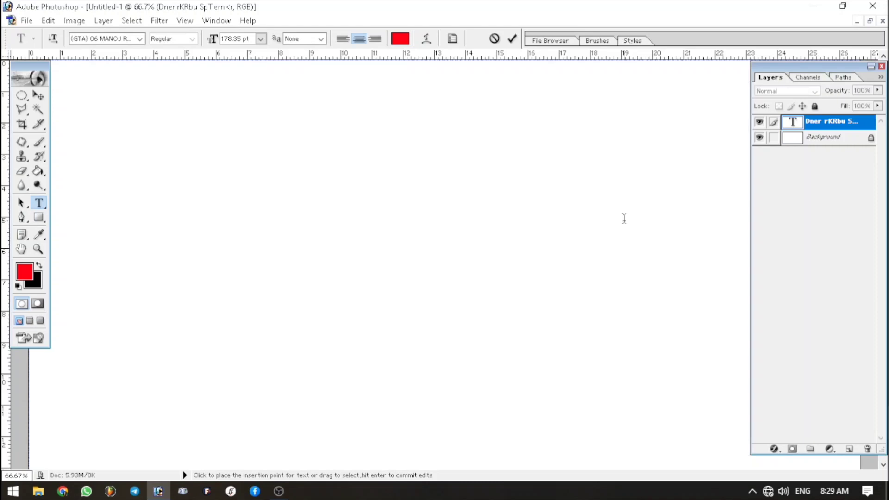
- Type the phrase ସାଗୁଘର ଚାଲିପିବି, fixing typos, then erase it again
{"action": "type", "text": "D"}
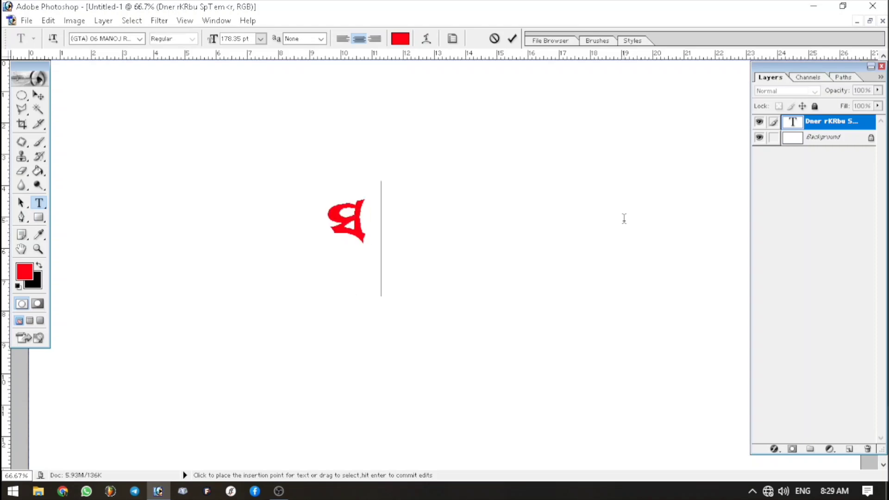
{"action": "key", "text": "BackSpace"}
{"action": "type", "text": "as"}
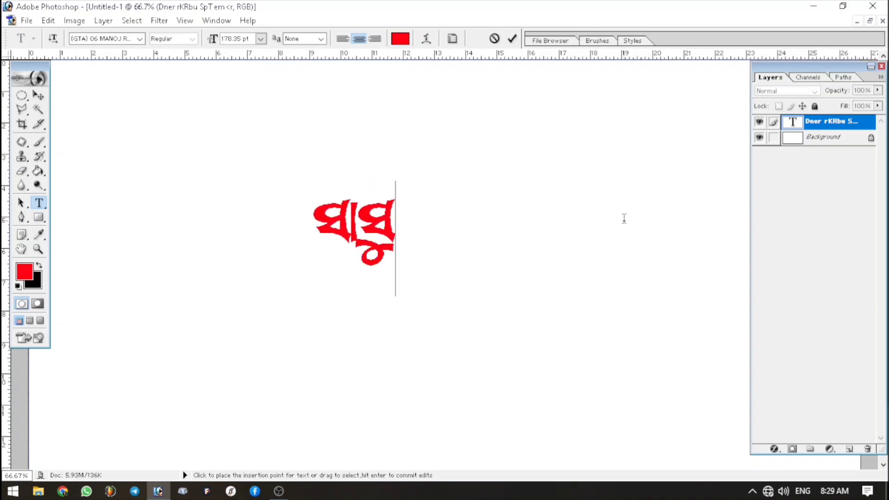
{"action": "key", "text": "BackSpace"}
{"action": "key", "text": "BackSpace"}
{"action": "type", "text": "gu"}
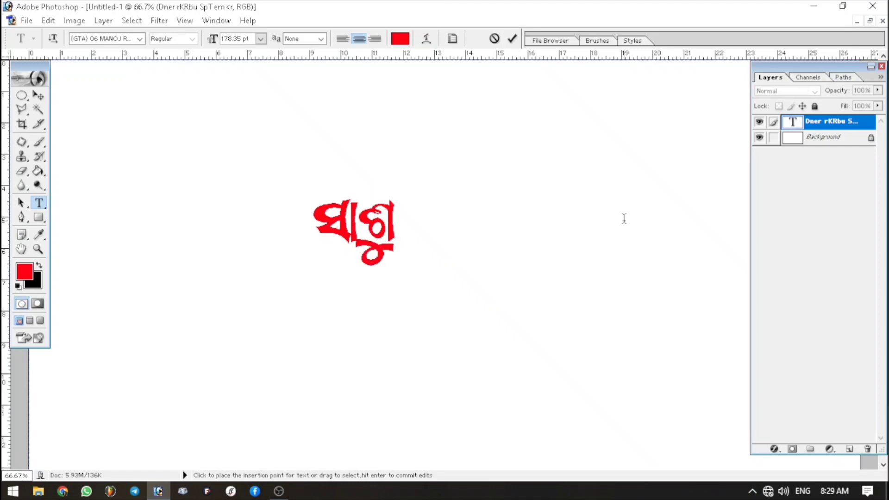
{"action": "type", "text": "Gr"}
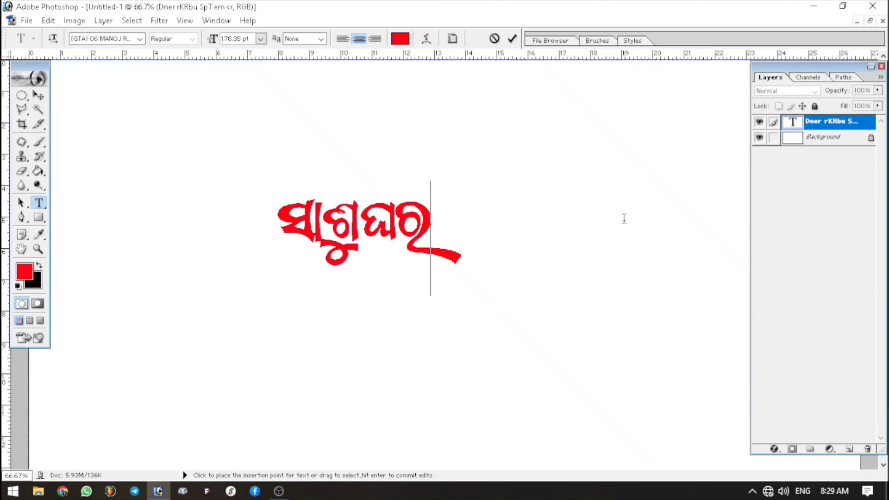
{"action": "type", "text": " cu"}
{"action": "key", "text": "BackSpace"}
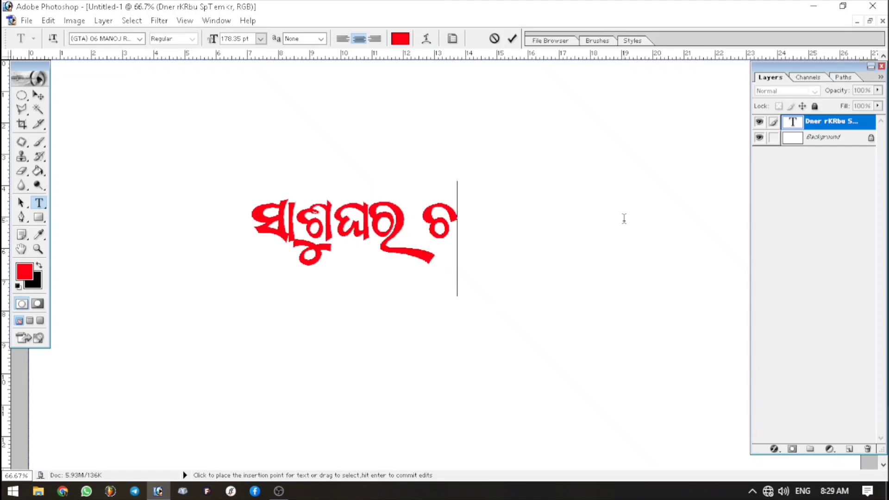
{"action": "type", "text": "l"}
{"action": "key", "text": "BackSpace"}
{"action": "key", "text": "BackSpace"}
{"action": "type", "text": "ali"}
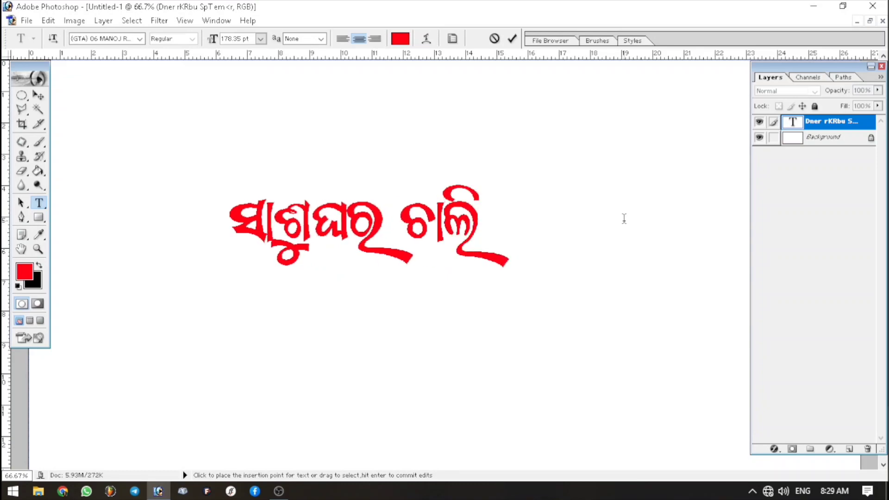
{"action": "type", "text": "pi"}
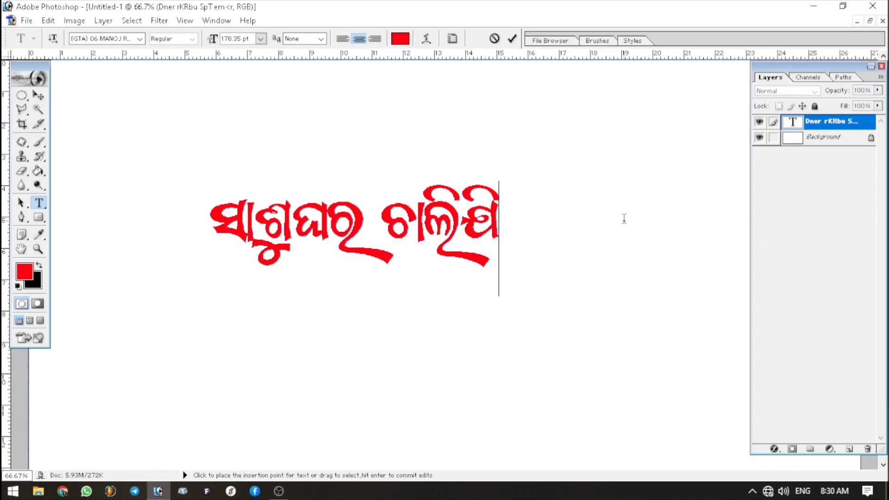
{"action": "type", "text": "bi"}
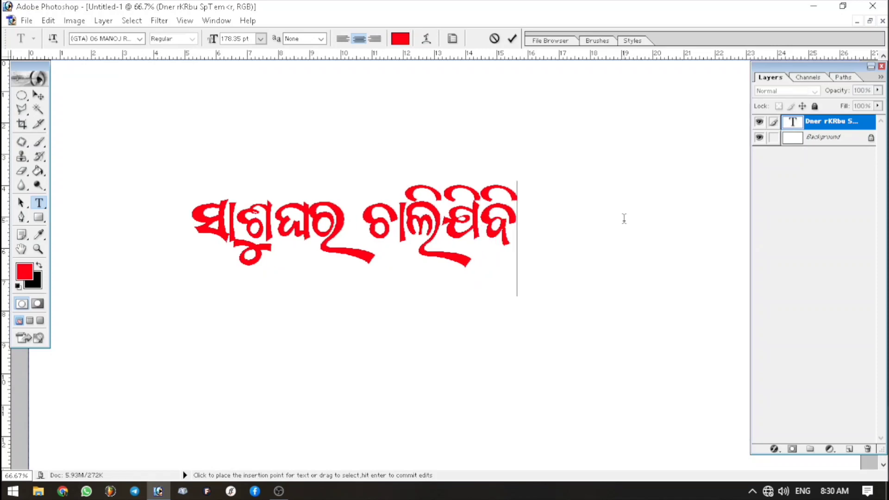
{"action": "key", "text": "BackSpace"}
{"action": "key", "text": "BackSpace"}
{"action": "key", "text": "BackSpace"}
{"action": "key", "text": "BackSpace"}
{"action": "key", "text": "BackSpace"}
{"action": "key", "text": "BackSpace"}
{"action": "key", "text": "BackSpace"}
{"action": "key", "text": "BackSpace"}
{"action": "key", "text": "BackSpace"}
{"action": "key", "text": "BackSpace"}
{"action": "key", "text": "BackSpace"}
{"action": "key", "text": "BackSpace"}
{"action": "key", "text": "BackSpace"}
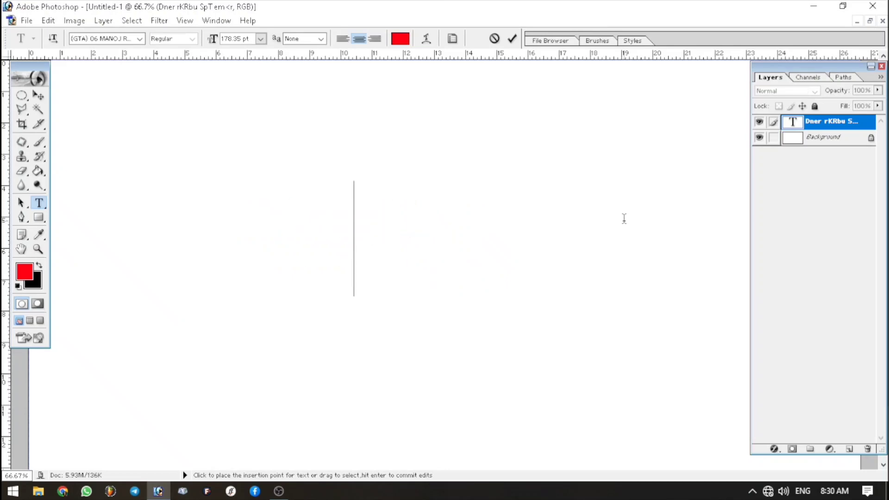
- Type a new red Odia phrase ending in ସୌଦାଗର, correcting letters along the way
{"action": "type", "text": "ଢ"}
{"action": "key", "text": "BackSpace"}
{"action": "type", "text": "ସ"}
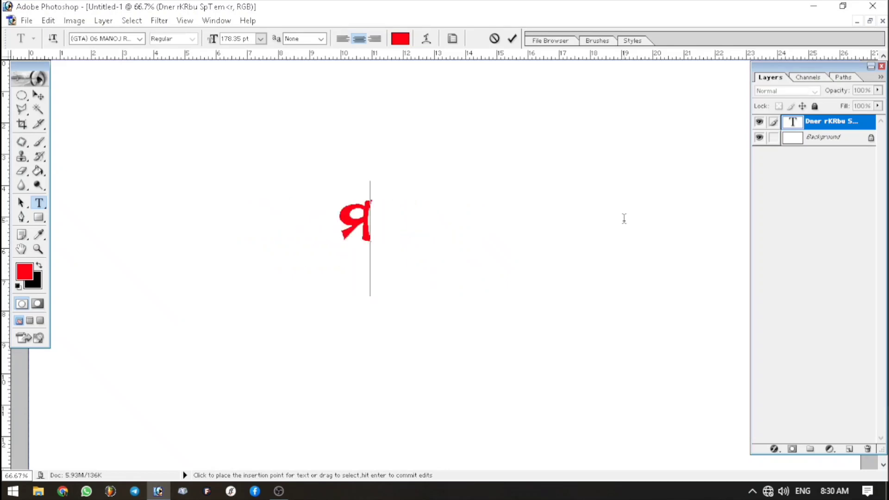
{"action": "type", "text": "ୁ ଗ"}
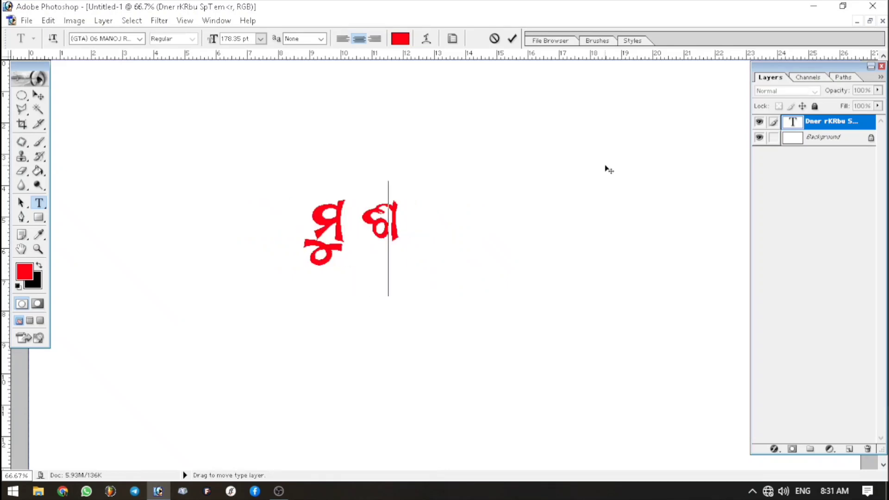
{"action": "key", "text": "BackSpace"}
{"action": "type", "text": "ଘର"}
{"action": "type", "text": "ନ"}
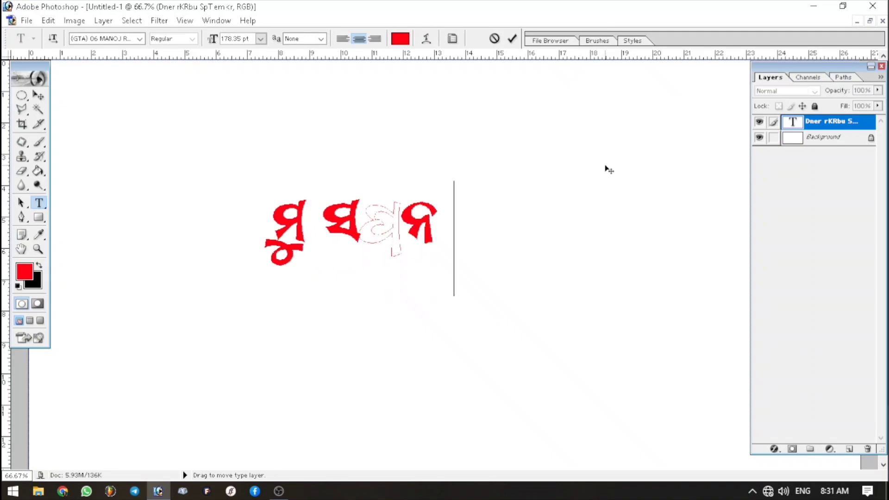
{"action": "type", "text": "ରୁ େ"}
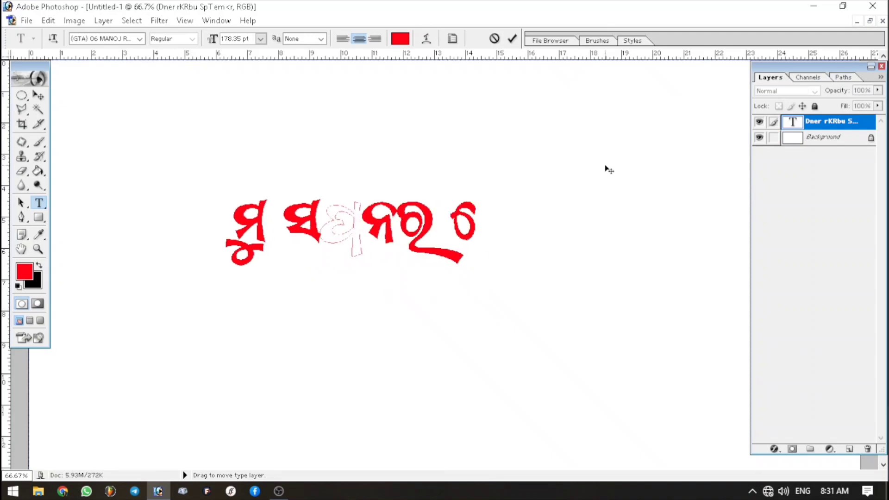
{"action": "type", "text": "ସ"}
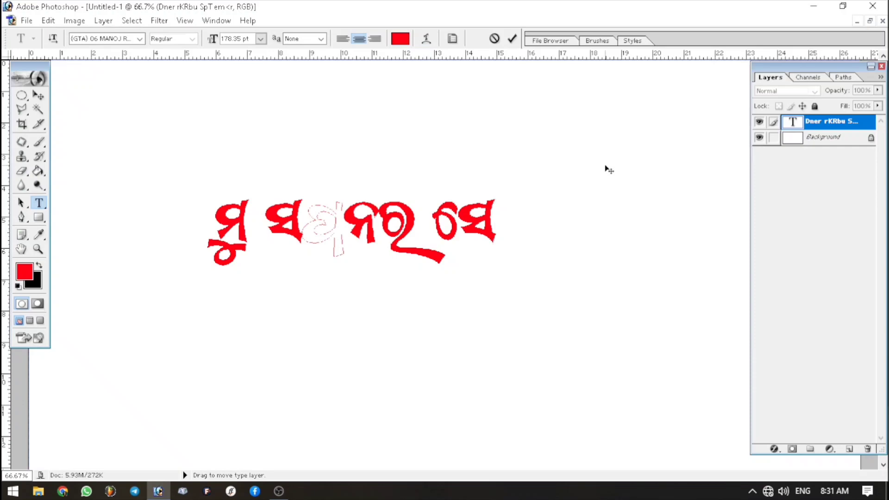
{"action": "type", "text": "ଓ"}
{"action": "key", "text": "BackSpace"}
{"action": "type", "text": "ୗ"}
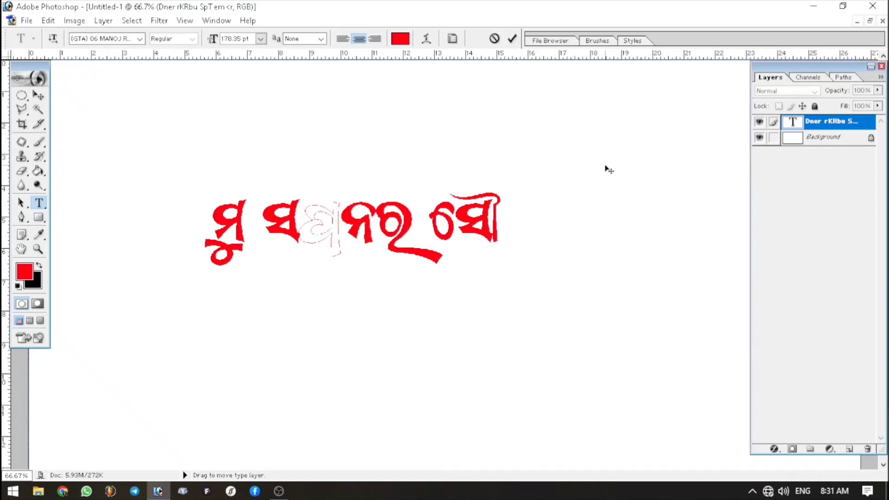
{"action": "type", "text": "ଦା"}
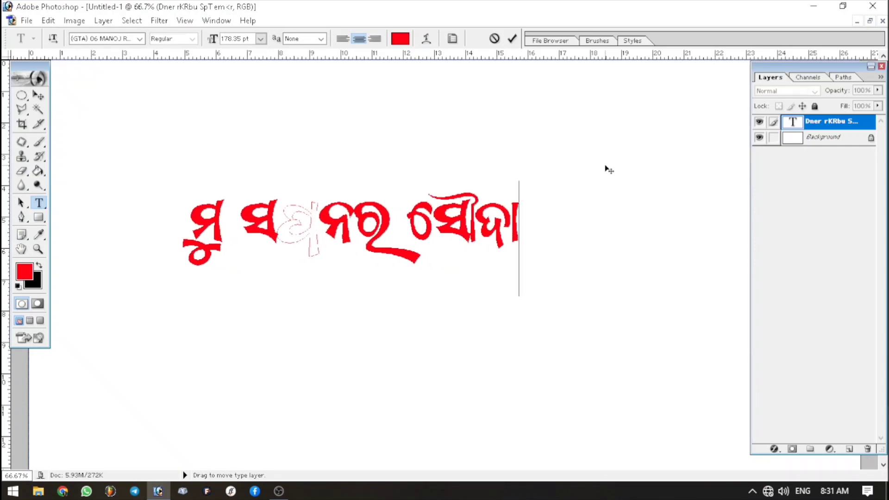
{"action": "type", "text": "ଗର"}
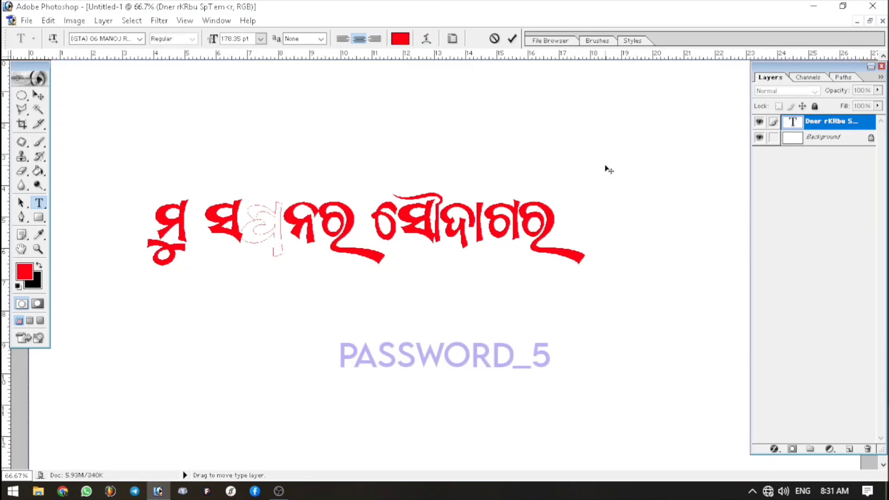
- Recolour the whole red Odia phrase blue
{"action": "left_click_drag", "start_coordinate": [556, 221], "coordinate": [54, 274]}
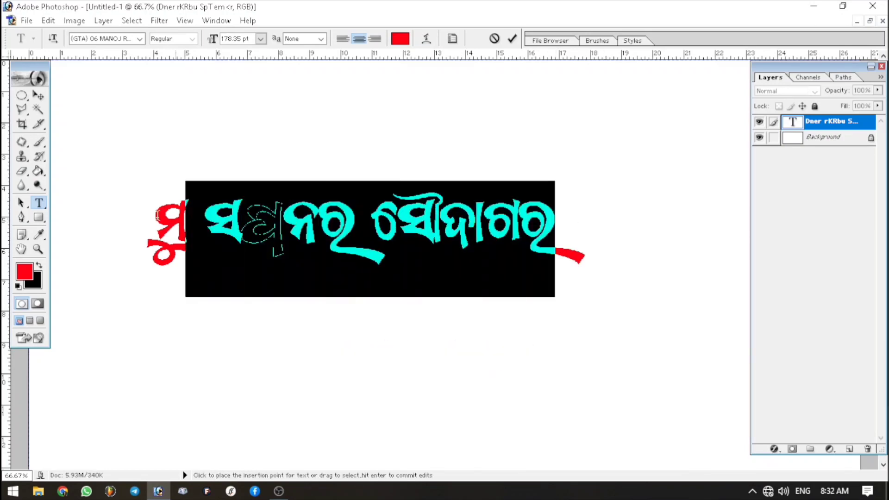
{"action": "left_click", "coordinate": [24, 271]}
{"action": "left_click_drag", "start_coordinate": [258, 202], "coordinate": [263, 173]}
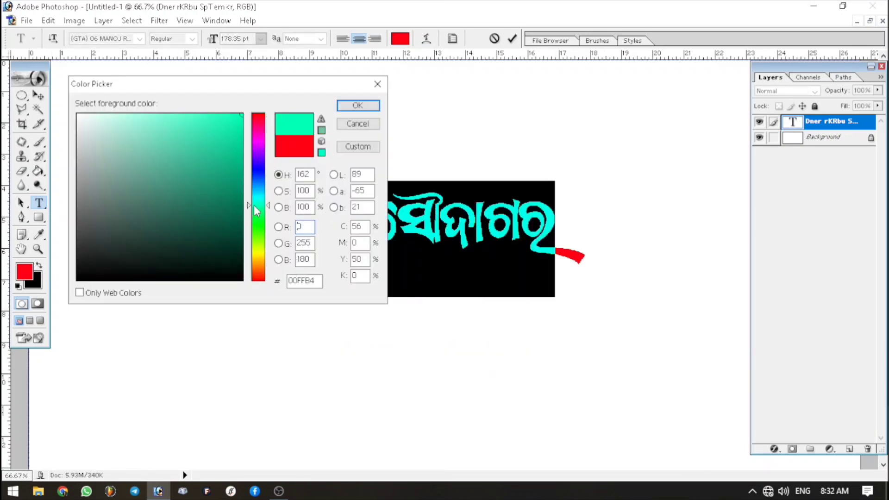
{"action": "left_click", "coordinate": [357, 105]}
{"action": "left_click", "coordinate": [585, 231]}
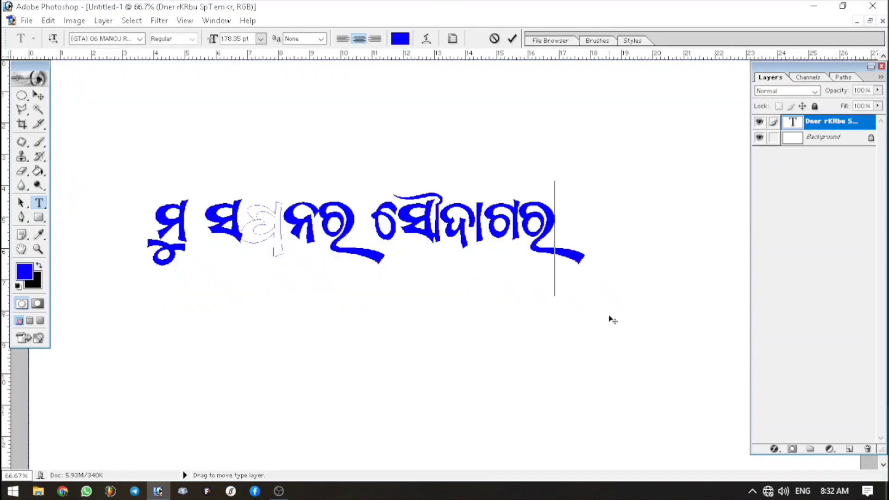
- Replace it with a new Odia line, make it magenta, and erase the last word ଅଲଗାକରି
{"action": "key", "text": "ctrl+a"}
{"action": "type", "text": "N"}
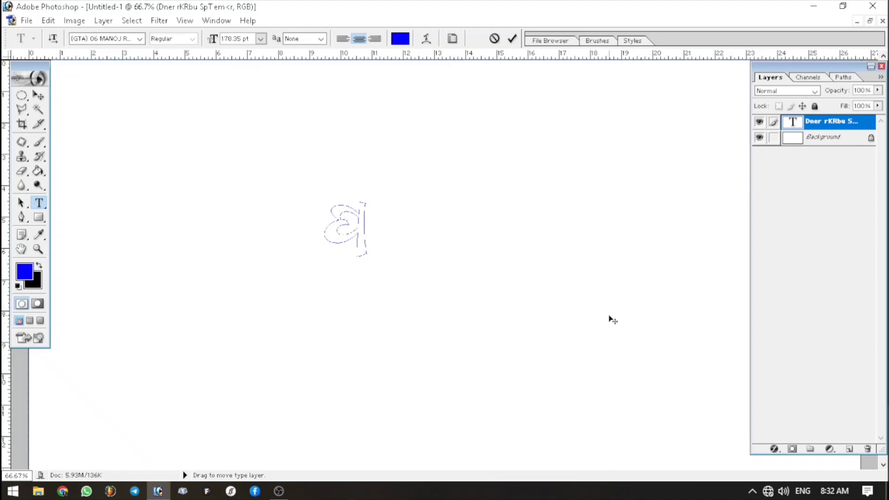
{"action": "type", "text": "ari"}
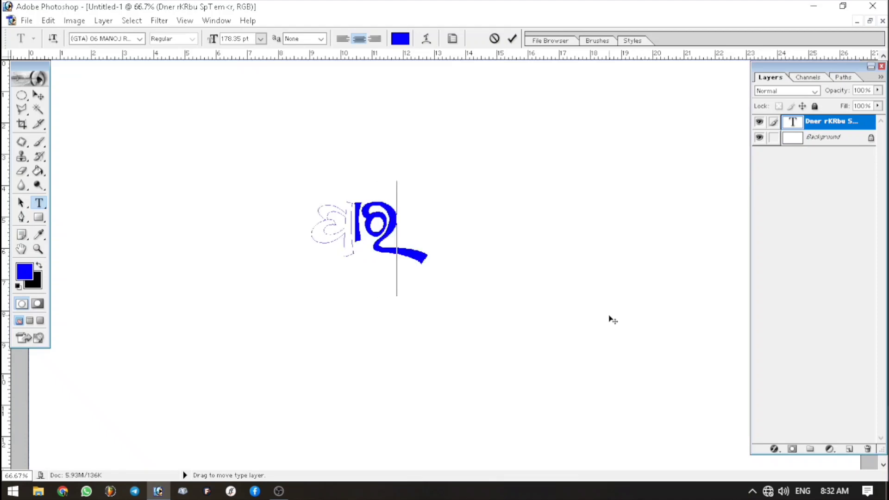
{"action": "type", "text": "ebn"}
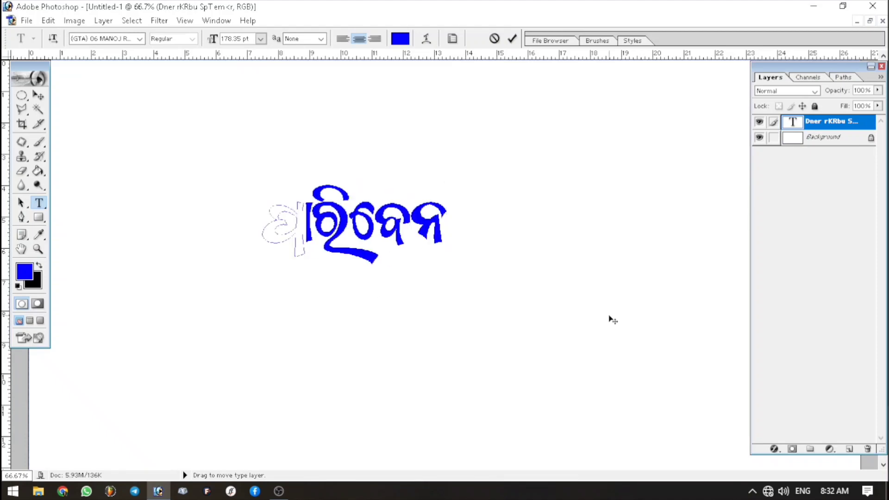
{"action": "type", "text": "i ek"}
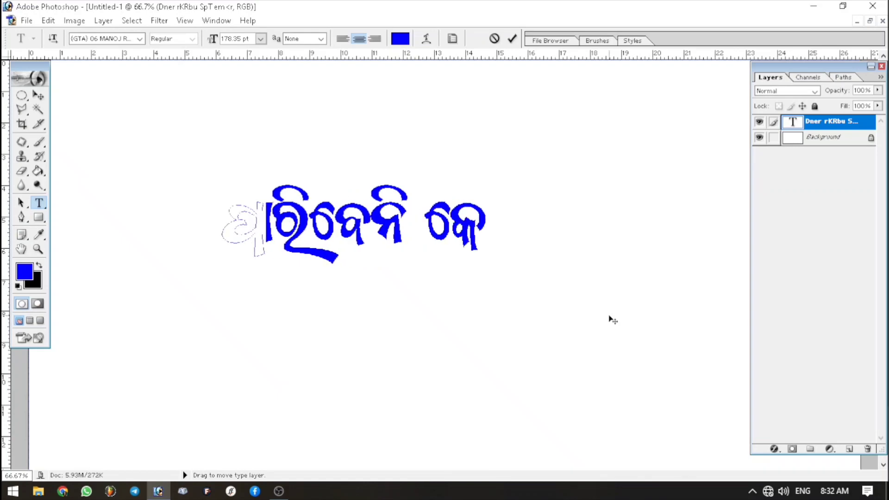
{"action": "type", "text": "hui"}
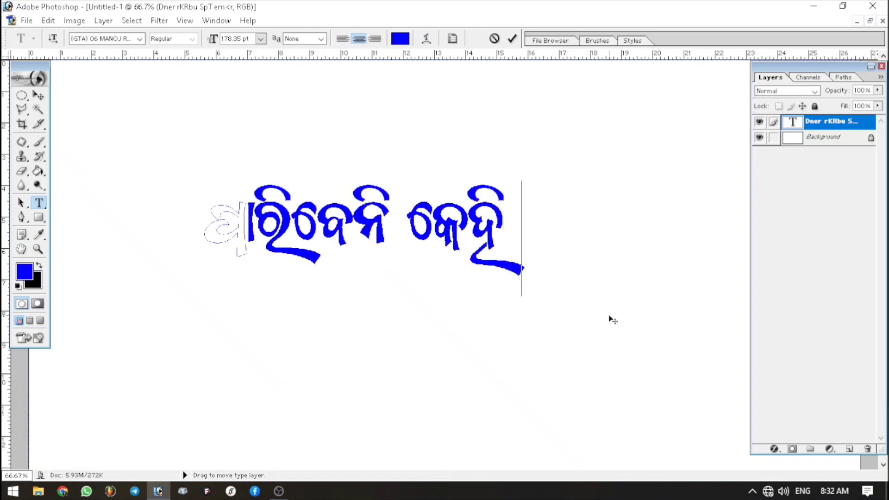
{"action": "type", "text": " alg"}
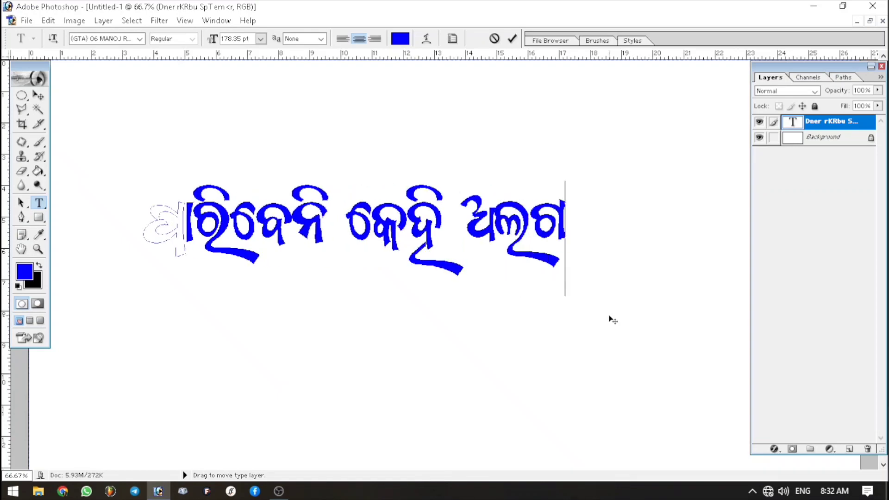
{"action": "type", "text": "a"}
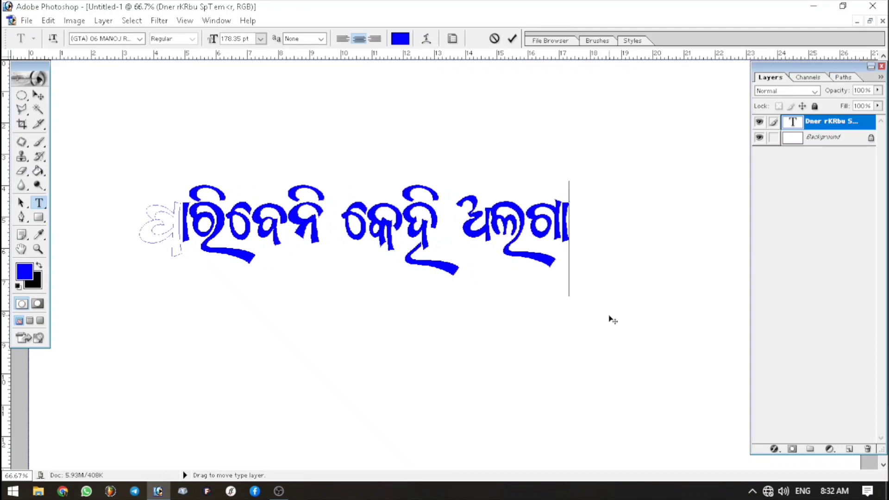
{"action": "type", "text": "kri"}
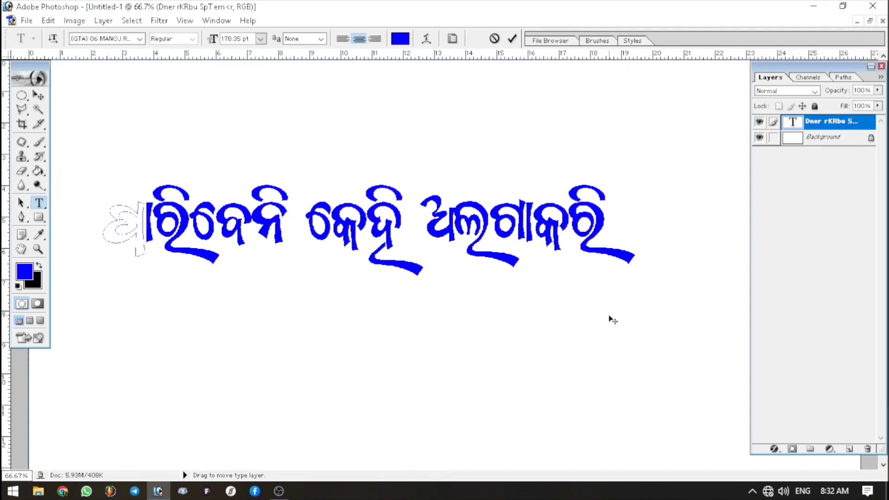
{"action": "left_click_drag", "start_coordinate": [605, 283], "coordinate": [39, 267]}
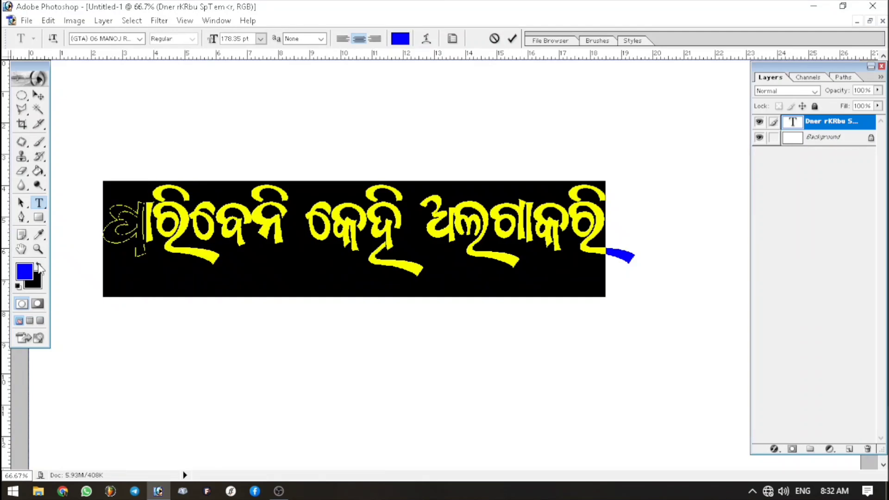
{"action": "left_click", "coordinate": [26, 271]}
{"action": "left_click", "coordinate": [355, 104]}
{"action": "left_click", "coordinate": [624, 221]}
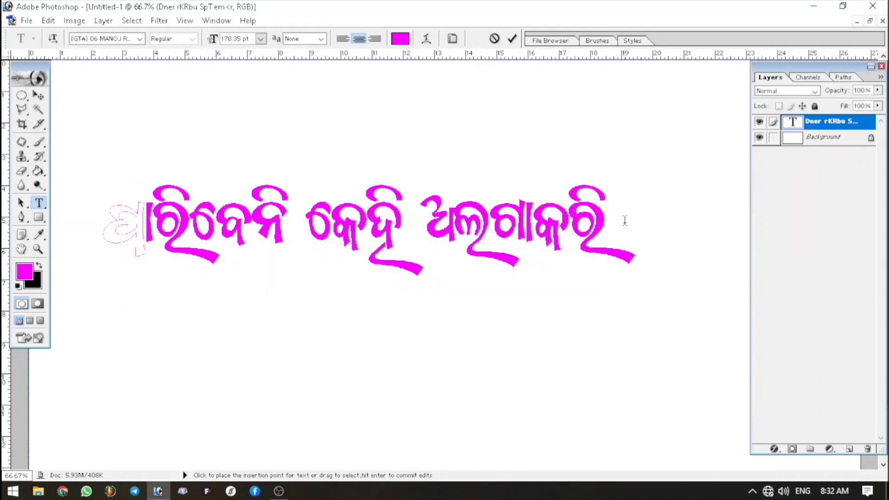
{"action": "key", "text": "BackSpace"}
{"action": "key", "text": "BackSpace"}
{"action": "key", "text": "BackSpace"}
- Clear the last word, type ମୋ ହାତଧରି ଚାଲୁଥା with fixes, then trim to ମୋ ହାତଧରି ଚା
{"action": "key", "text": "BackSpace"}
{"action": "key", "text": "BackSpace"}
{"action": "key", "text": "BackSpace"}
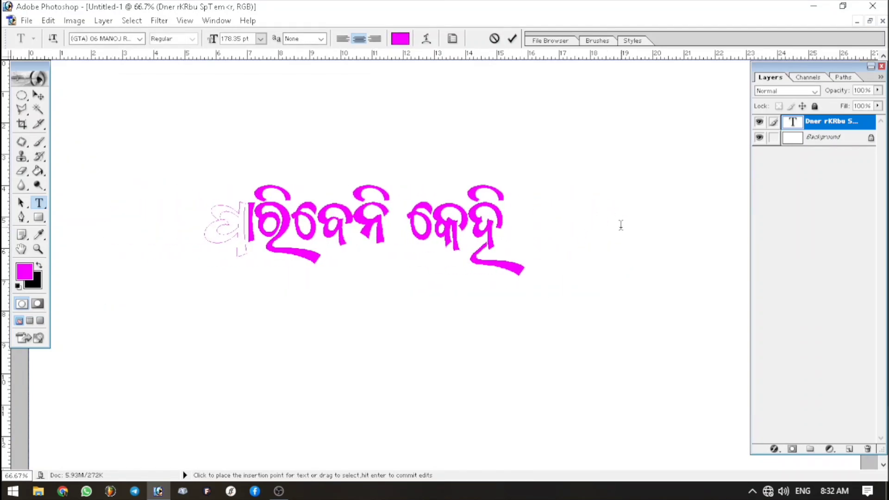
{"action": "key", "text": "BackSpace"}
{"action": "key", "text": "BackSpace"}
{"action": "key", "text": "BackSpace"}
{"action": "key", "text": "BackSpace"}
{"action": "key", "text": "BackSpace"}
{"action": "key", "text": "BackSpace"}
{"action": "key", "text": "BackSpace"}
{"action": "key", "text": "BackSpace"}
{"action": "key", "text": "BackSpace"}
{"action": "key", "text": "BackSpace"}
{"action": "key", "text": "BackSpace"}
{"action": "key", "text": "BackSpace"}
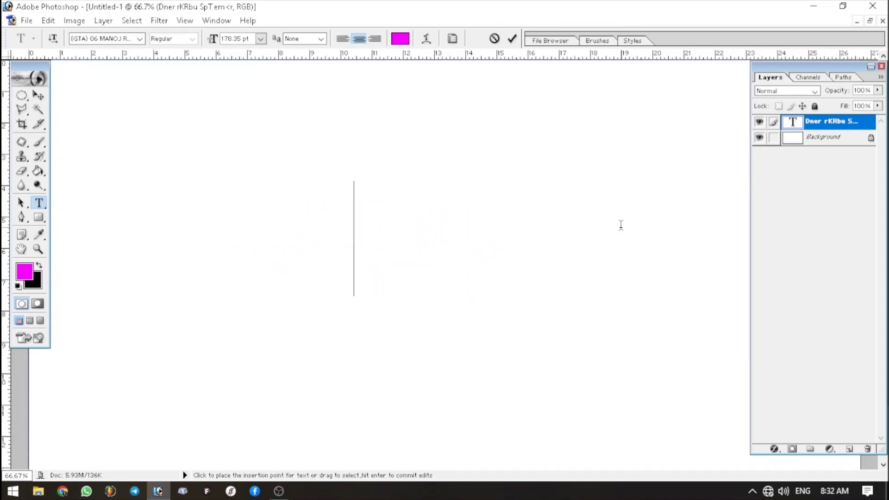
{"action": "type", "text": "Dne"}
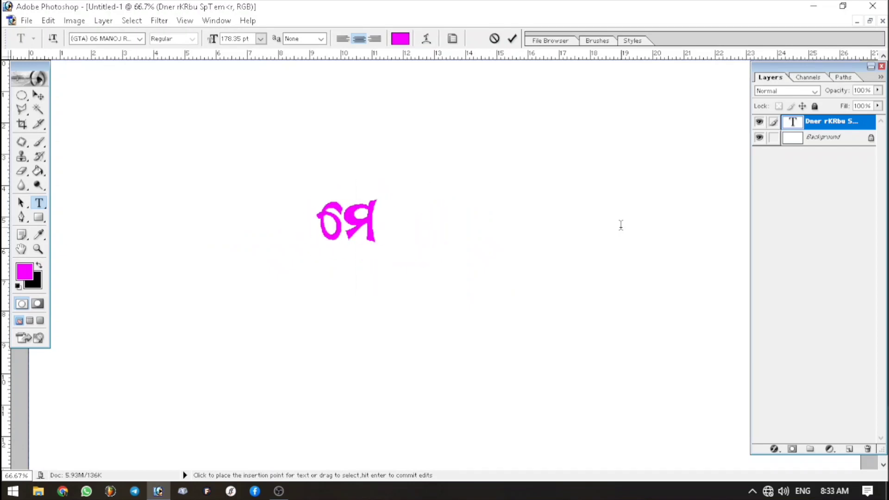
{"action": "type", "text": "r K"}
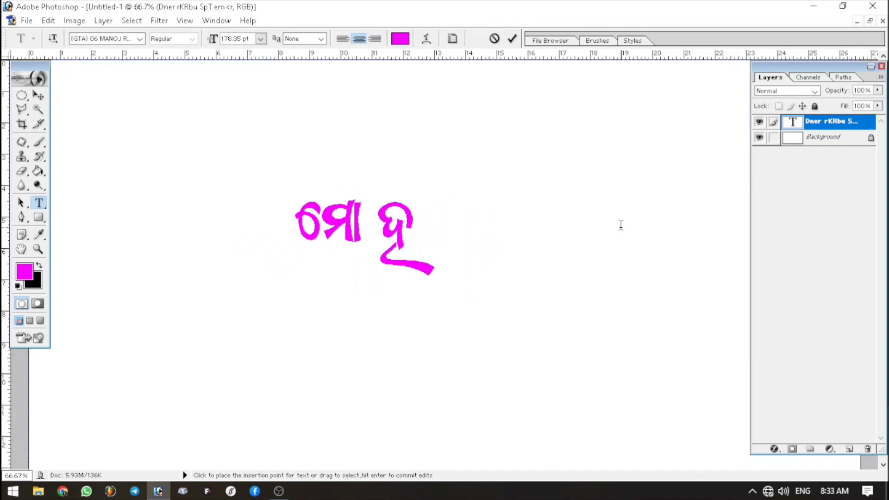
{"action": "type", "text": "Rb"}
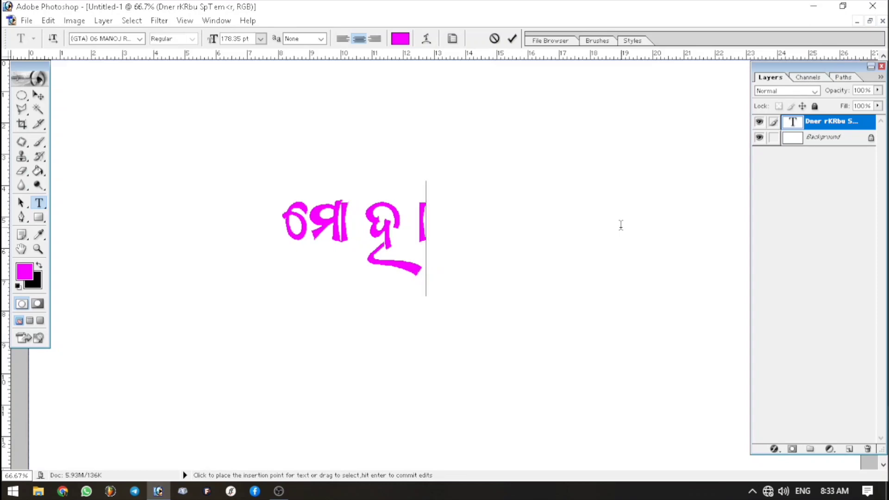
{"action": "type", "text": "ur"}
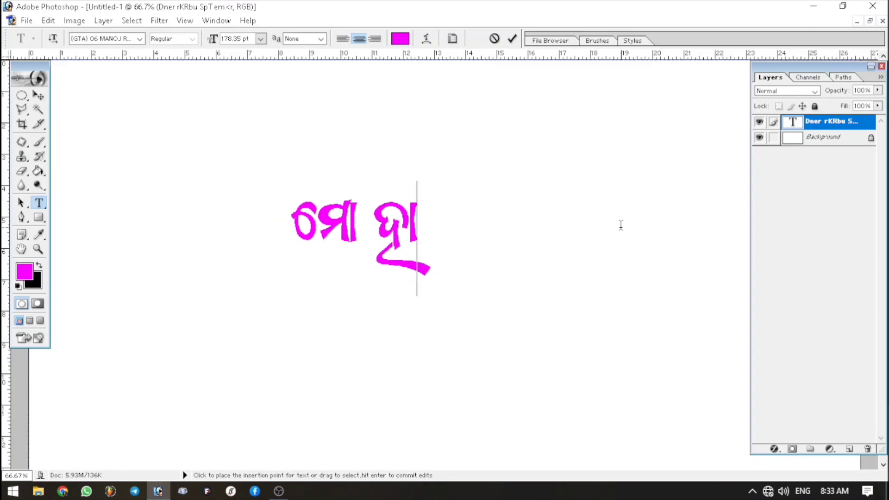
{"action": "type", "text": "td"}
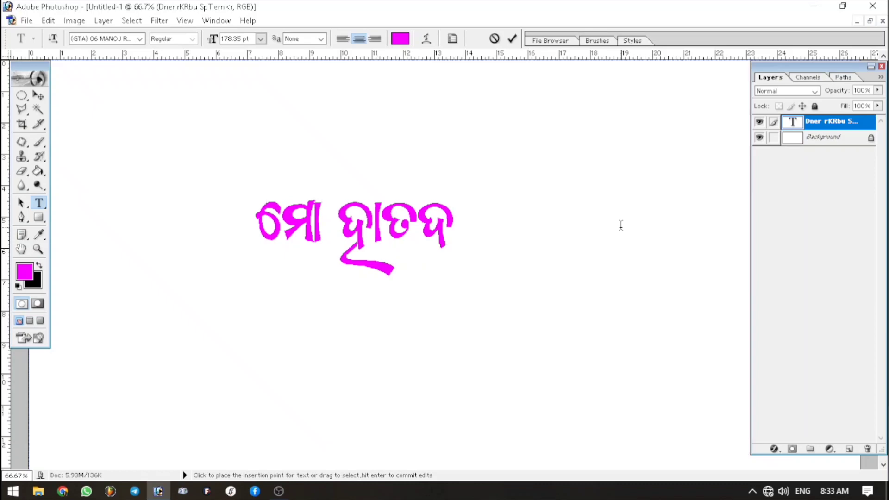
{"action": "key", "text": "BackSpace"}
{"action": "type", "text": "yri"}
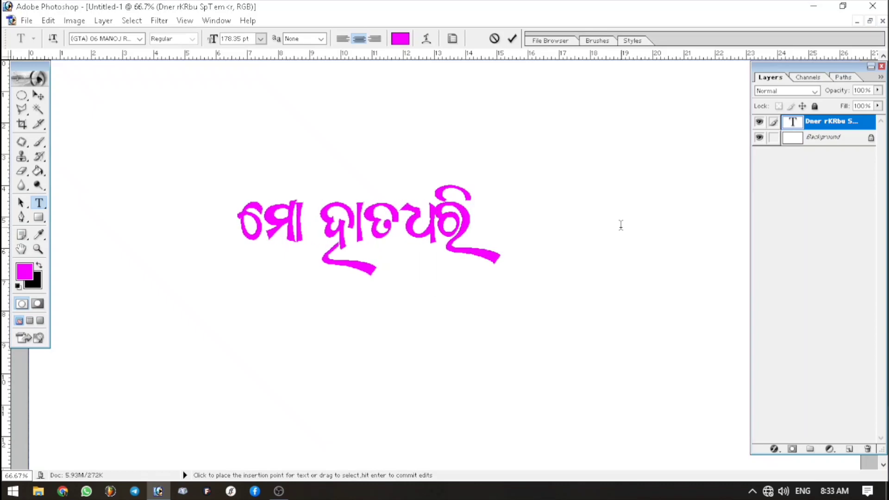
{"action": "type", "text": " C"}
{"action": "key", "text": "BackSpace"}
{"action": "key", "text": "BackSpace"}
{"action": "type", "text": "c"}
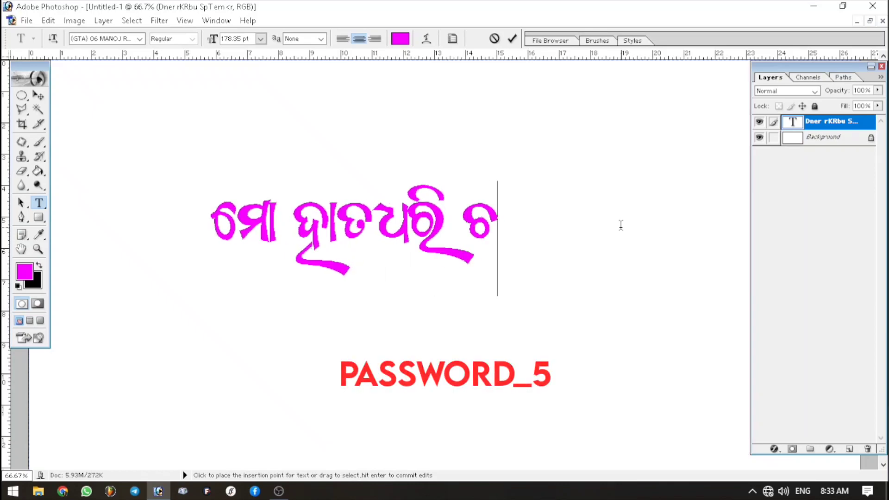
{"action": "type", "text": "al"}
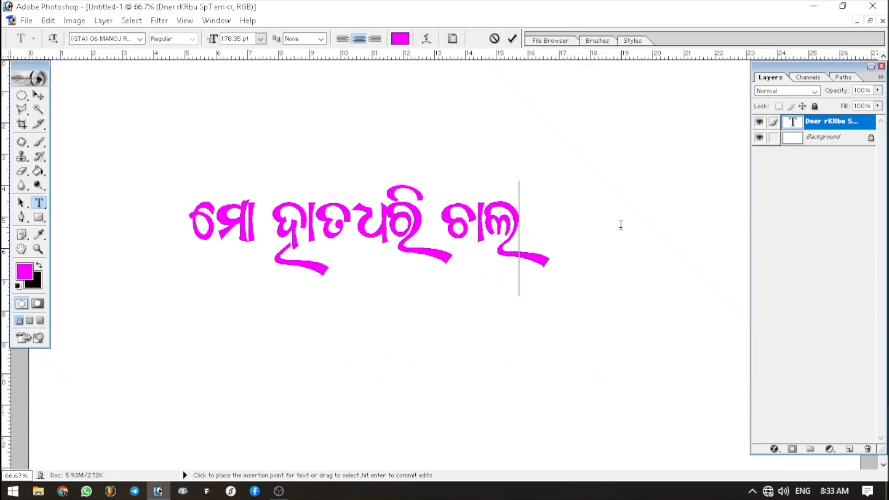
{"action": "type", "text": "uT"}
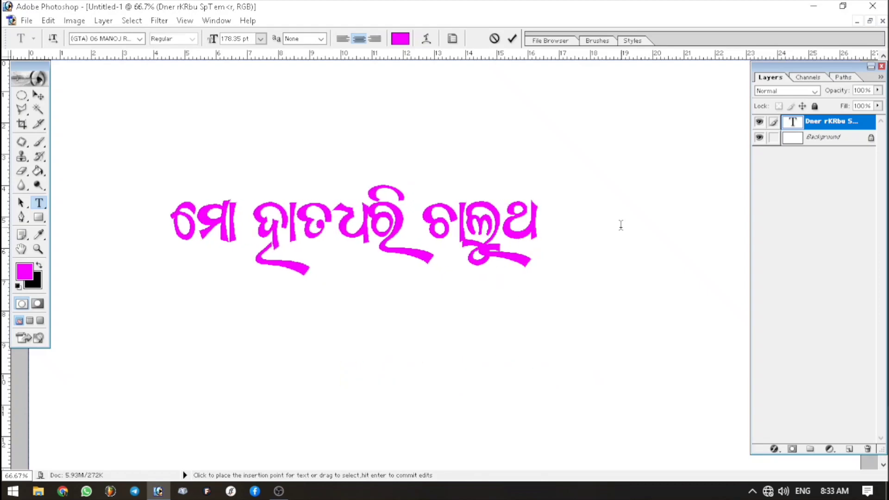
{"action": "type", "text": "a"}
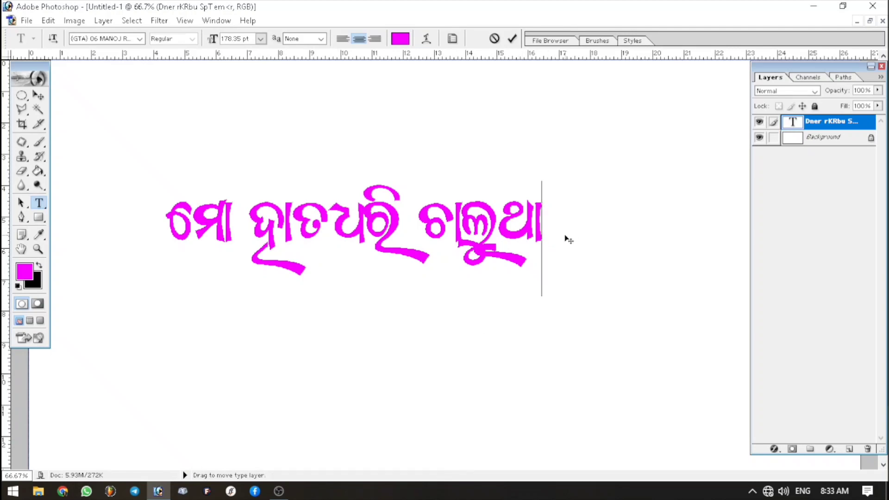
{"action": "key", "text": "BackSpace"}
- Clear the old text and type the start of ମେଘସବାରିରେ, correcting wrong letters
{"action": "key", "text": "BackSpace"}
{"action": "key", "text": "BackSpace"}
{"action": "key", "text": "BackSpace"}
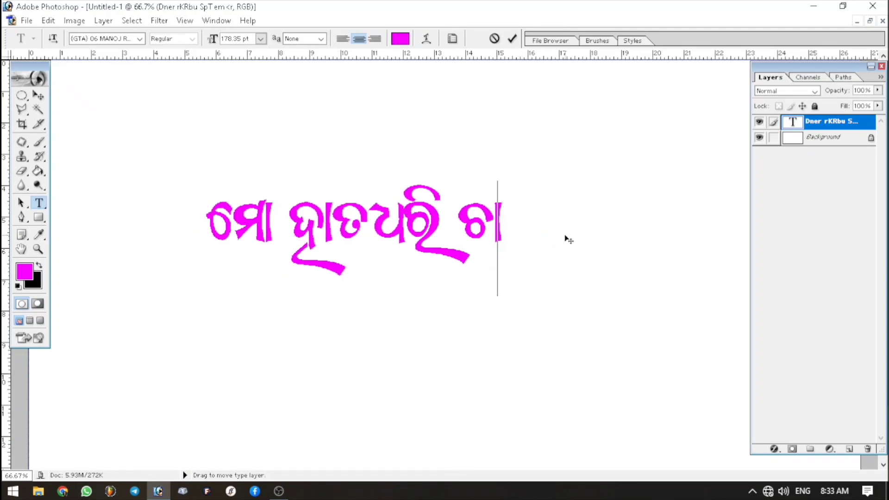
{"action": "key", "text": "BackSpace"}
{"action": "key", "text": "BackSpace"}
{"action": "key", "text": "BackSpace"}
{"action": "key", "text": "BackSpace"}
{"action": "key", "text": "BackSpace"}
{"action": "key", "text": "BackSpace"}
{"action": "key", "text": "BackSpace"}
{"action": "key", "text": "BackSpace"}
{"action": "key", "text": "BackSpace"}
{"action": "key", "text": "BackSpace"}
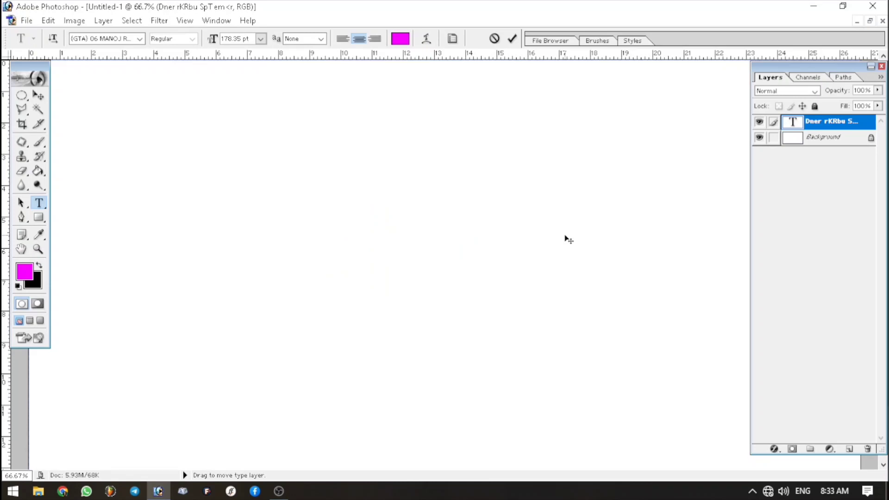
{"action": "type", "text": "Dy"}
{"action": "key", "text": "BackSpace"}
{"action": "type", "text": "n"}
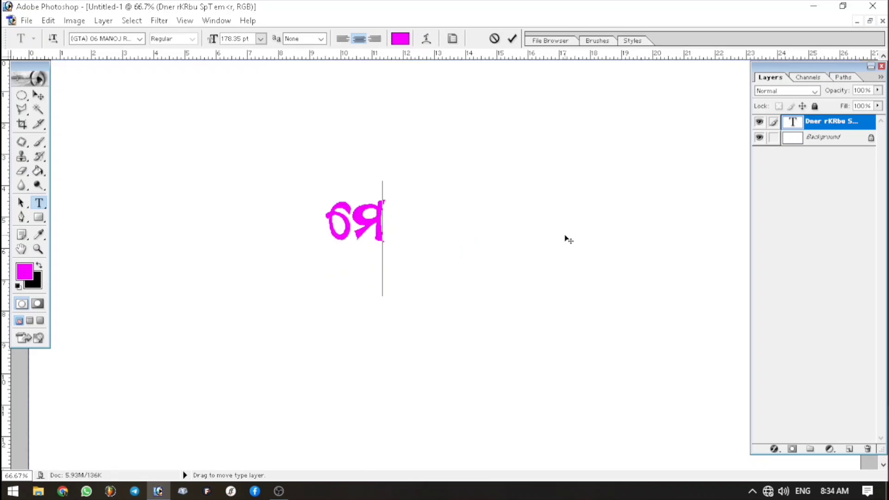
{"action": "type", "text": "Gs"}
{"action": "key", "text": "BackSpace"}
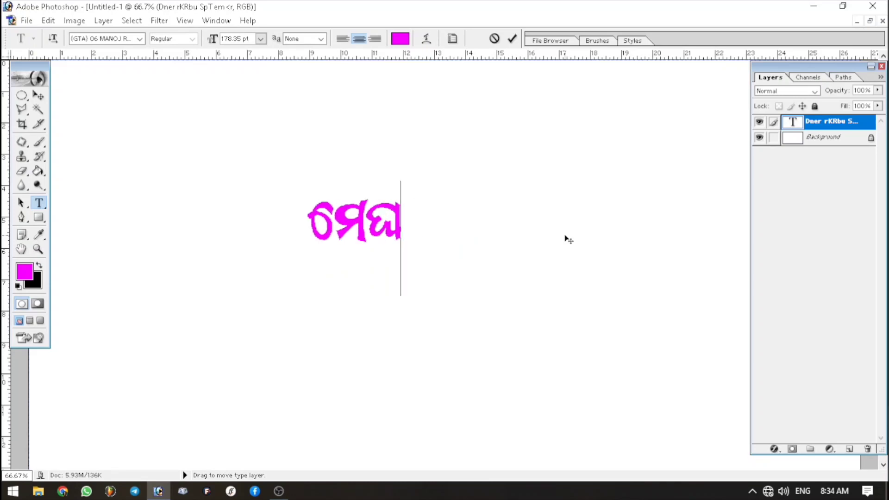
{"action": "type", "text": "b"}
{"action": "key", "text": "BackSpace"}
{"action": "key", "text": "BackSpace"}
{"action": "type", "text": "sb ri"}
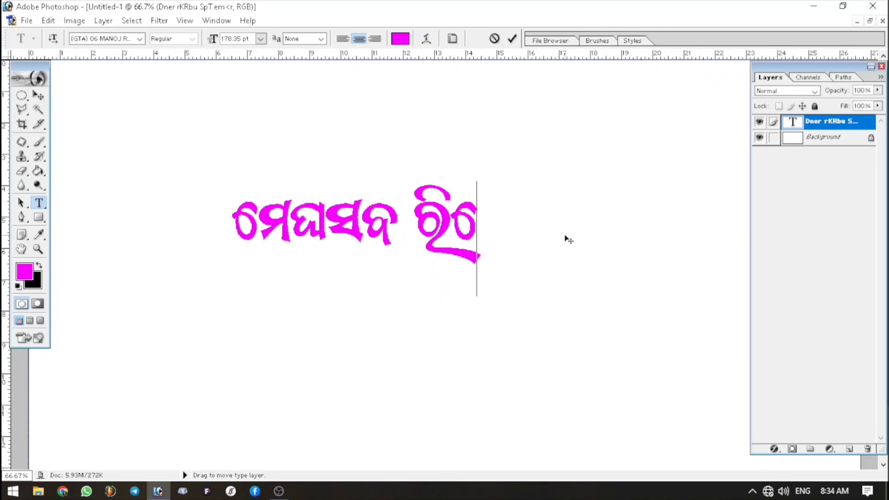
{"action": "type", "text": "er"}
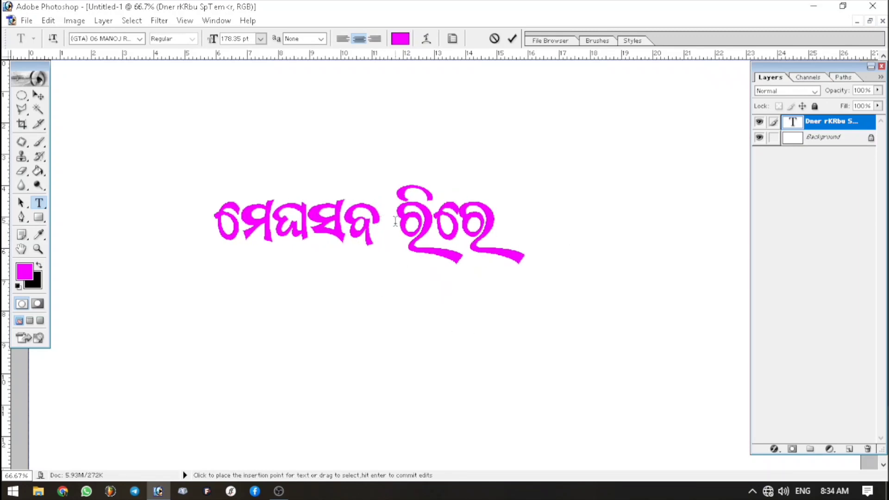
- Remove the stray space inside ମେଘସବାରିରେ and add the words ଆସିବ ଫେରି
{"action": "left_click", "coordinate": [395, 222]}
{"action": "key", "text": "BackSpace"}
{"action": "type", "text": "a"}
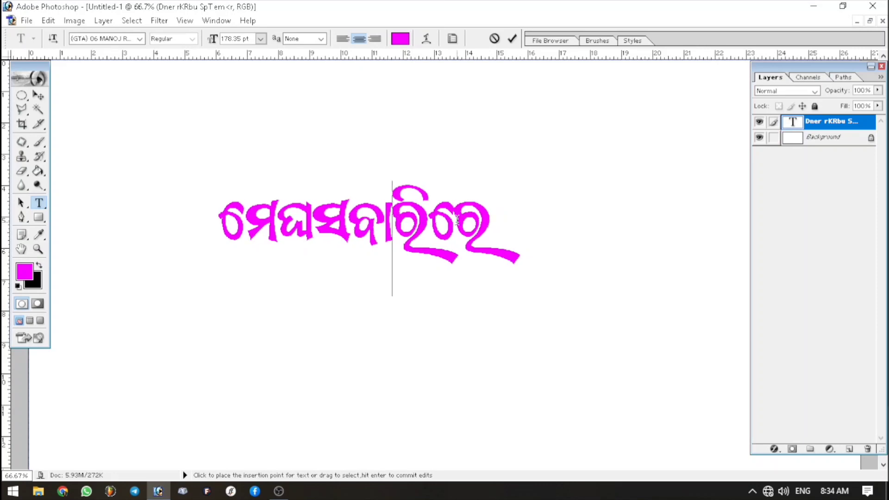
{"action": "type", "text": " a"}
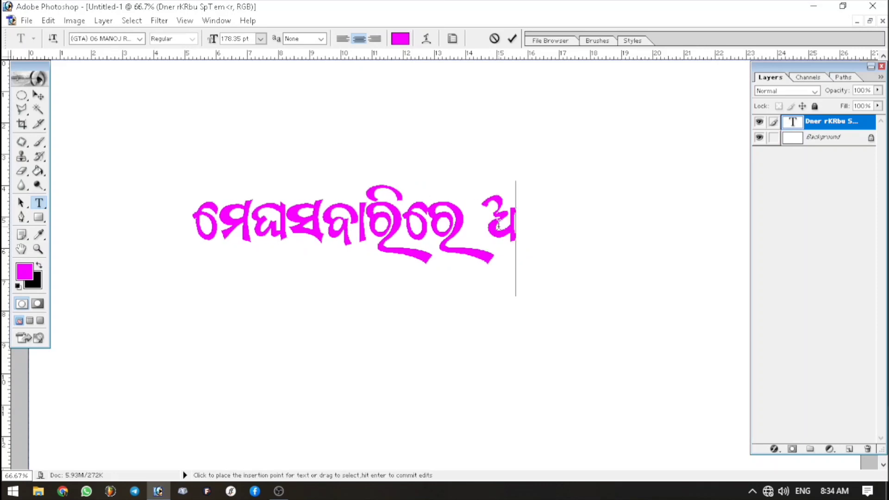
{"action": "type", "text": "aru"}
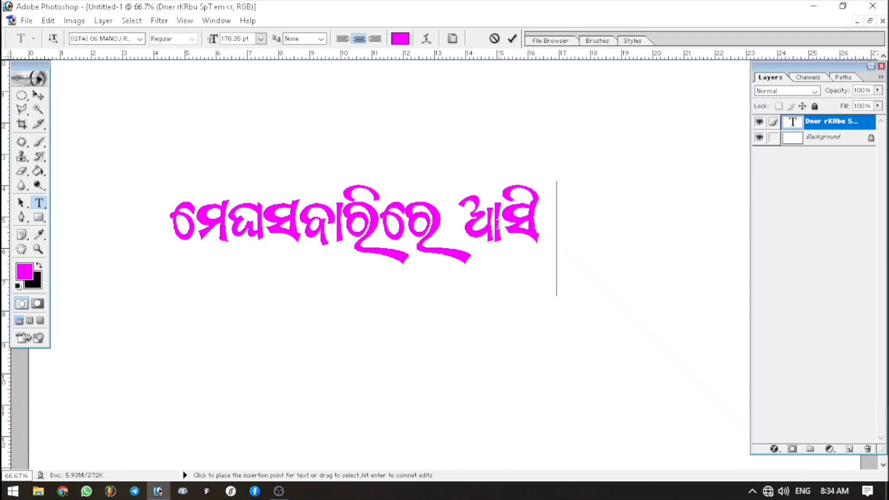
{"action": "type", "text": "Kq"}
{"action": "key", "text": "BackSpace"}
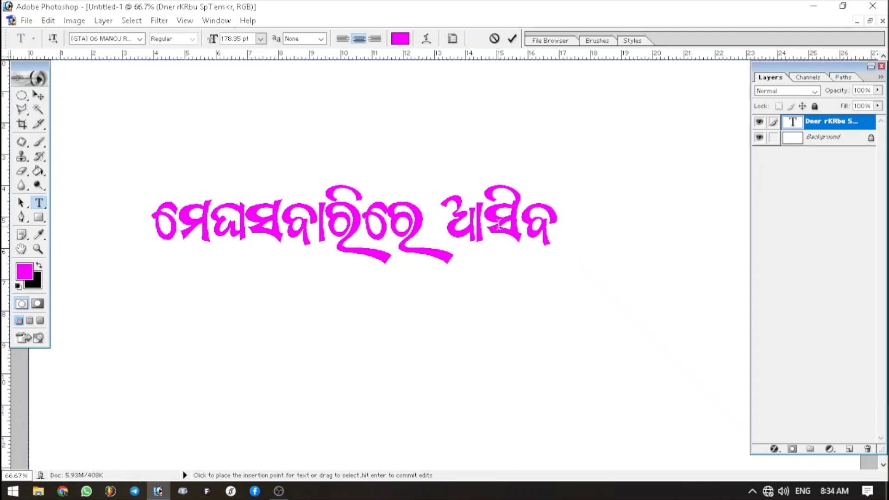
{"action": "type", "text": "[Zru"}
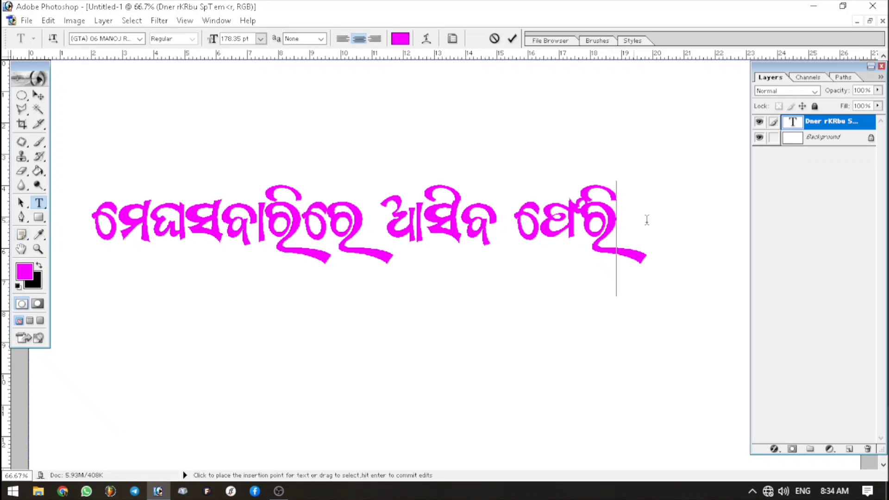
- Recolour the whole Odia line red (FF0000) and trim it back to ମେଘସବାରି
{"action": "left_click_drag", "start_coordinate": [648, 220], "coordinate": [64, 223]}
{"action": "left_click", "coordinate": [28, 274]}
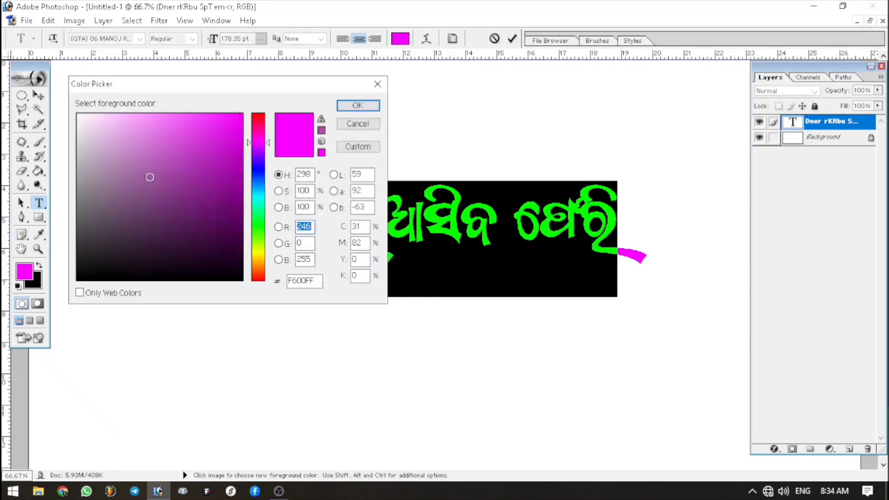
{"action": "left_click_drag", "start_coordinate": [256, 137], "coordinate": [263, 110]}
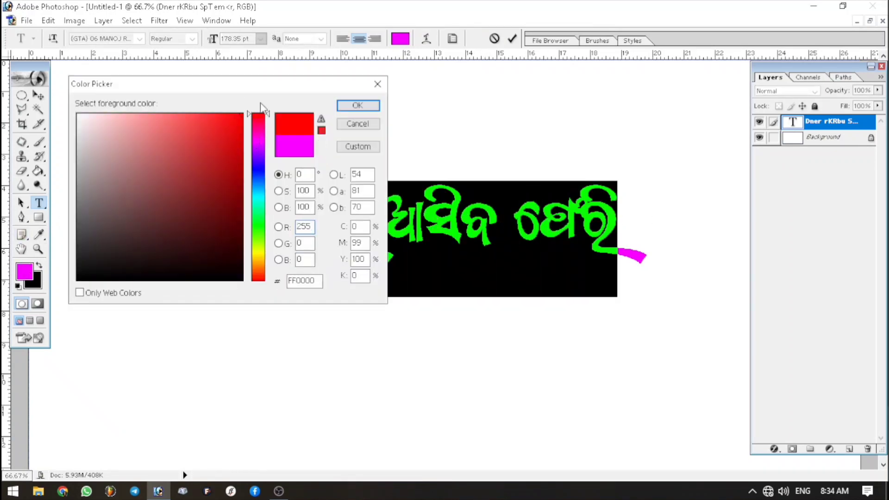
{"action": "left_click", "coordinate": [357, 106]}
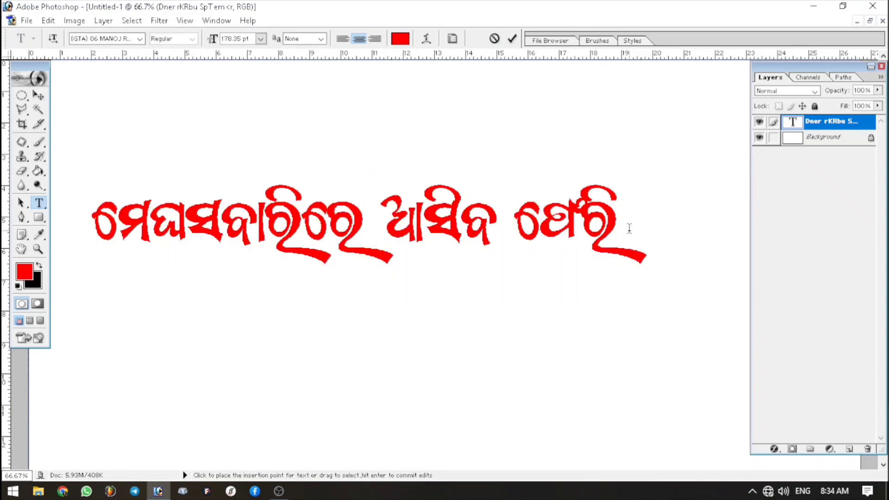
{"action": "key", "text": "BackSpace"}
{"action": "key", "text": "BackSpace"}
{"action": "key", "text": "BackSpace"}
{"action": "key", "text": "BackSpace"}
{"action": "key", "text": "BackSpace"}
{"action": "key", "text": "BackSpace"}
{"action": "key", "text": "BackSpace"}
{"action": "key", "text": "BackSpace"}
{"action": "key", "text": "BackSpace"}
{"action": "key", "text": "BackSpace"}
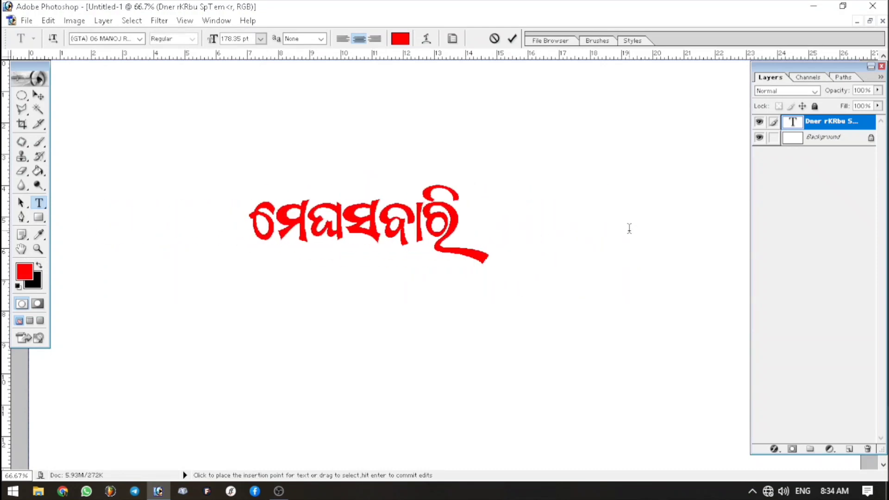
{"action": "key", "text": "BackSpace"}
{"action": "key", "text": "BackSpace"}
{"action": "key", "text": "BackSpace"}
{"action": "key", "text": "BackSpace"}
{"action": "key", "text": "BackSpace"}
{"action": "key", "text": "BackSpace"}
- Type a short red Odia phrase and backspace it off the canvas
{"action": "type", "text": "kj"}
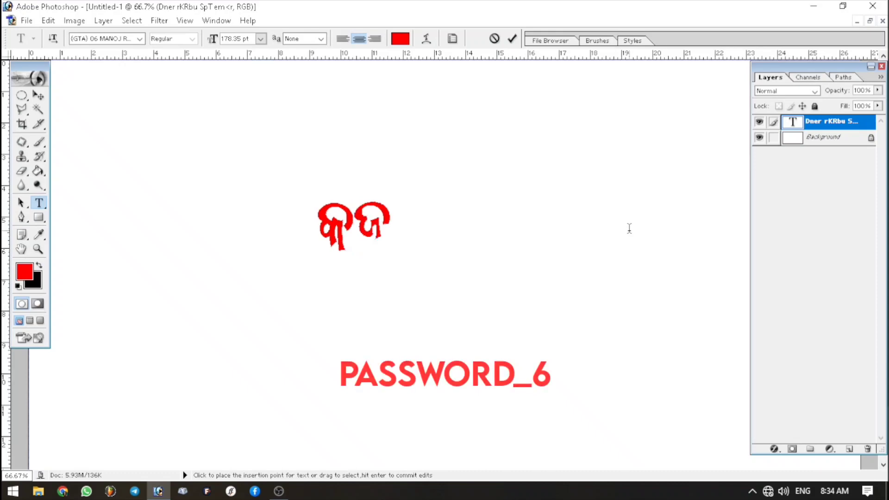
{"action": "type", "text": "L"}
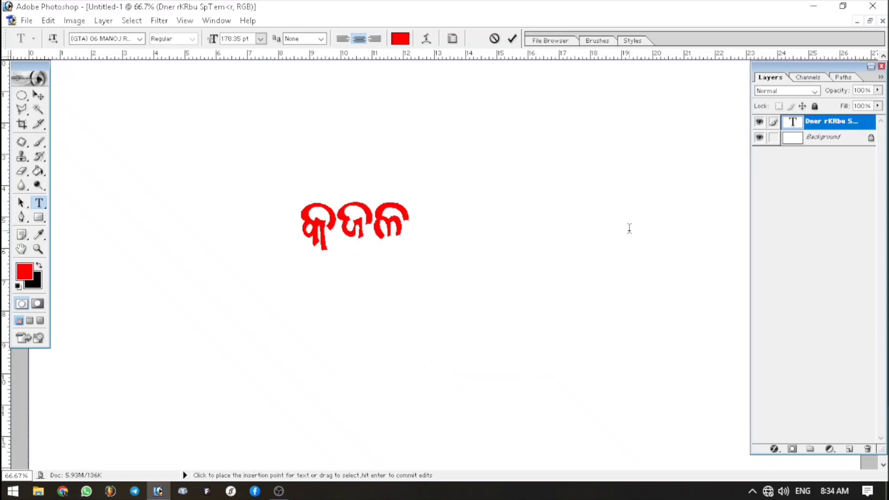
{"action": "type", "text": " oP"}
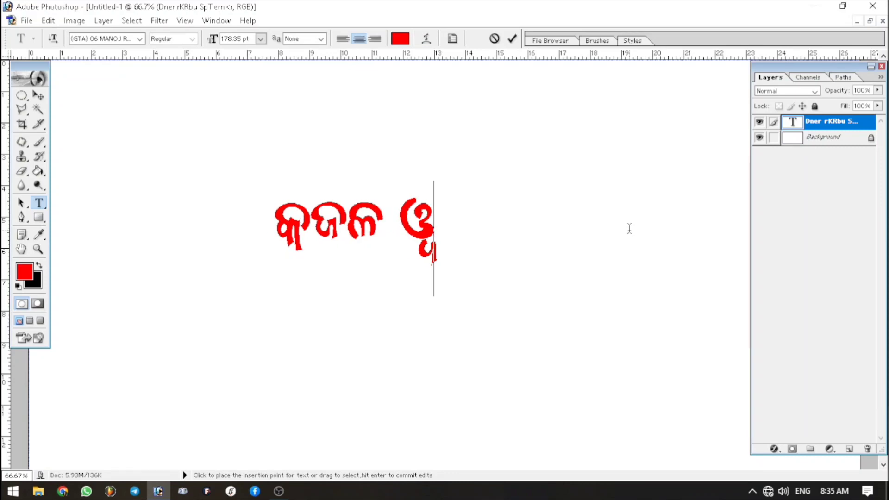
{"action": "type", "text": "a"}
{"action": "type", "text": "Rb"}
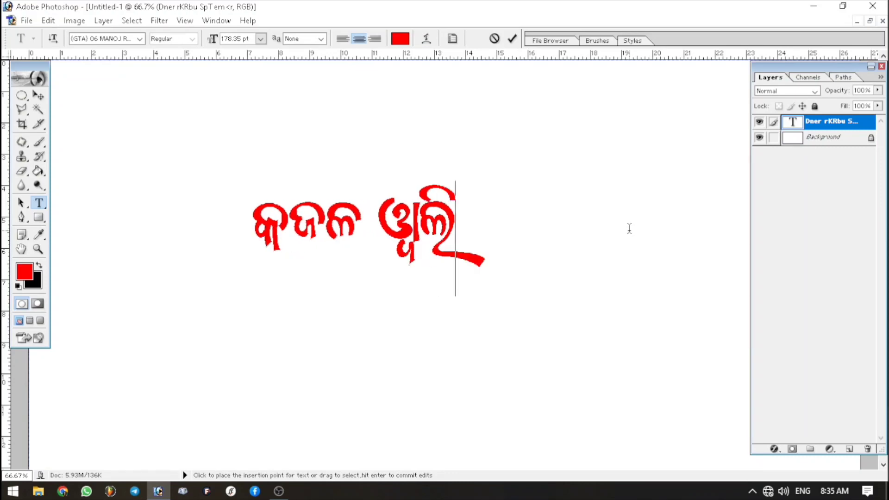
{"action": "key", "text": "BackSpace"}
{"action": "key", "text": "BackSpace"}
{"action": "key", "text": "BackSpace"}
{"action": "key", "text": "BackSpace"}
{"action": "key", "text": "BackSpace"}
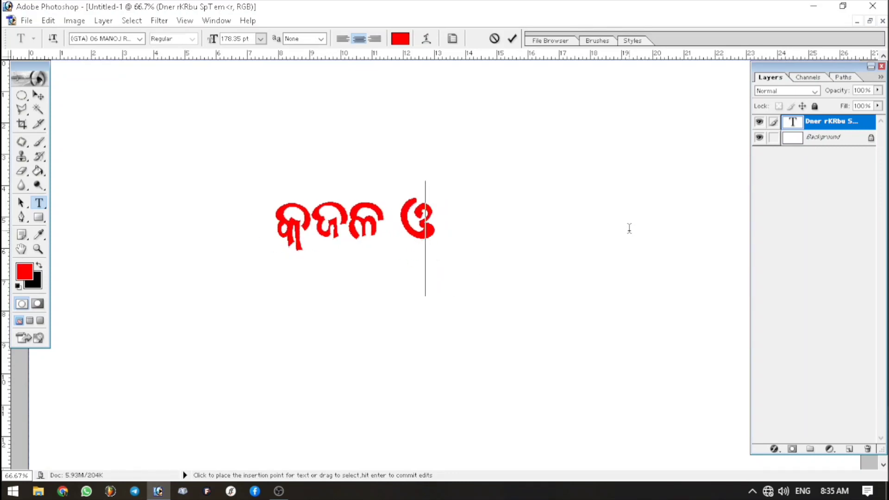
{"action": "key", "text": "BackSpace"}
{"action": "key", "text": "BackSpace"}
{"action": "key", "text": "BackSpace"}
- Type ଗରମି with a following phrase, then erase all the red text to empty
{"action": "type", "text": "S"}
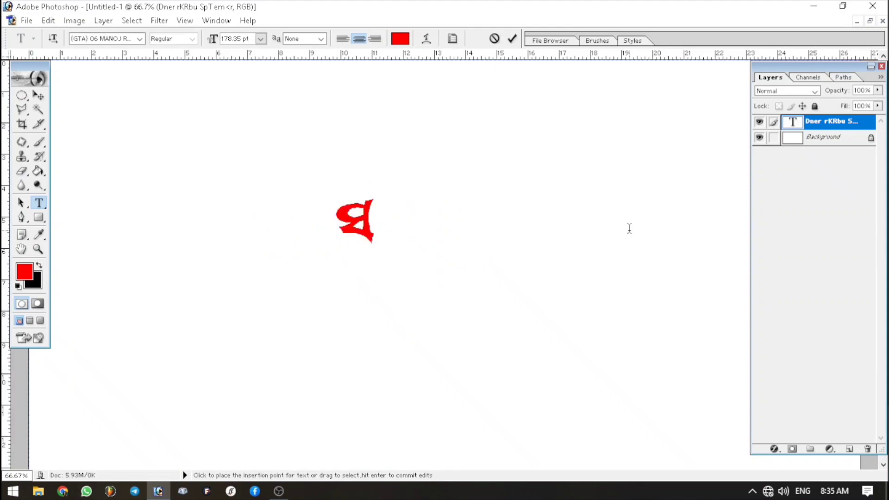
{"action": "type", "text": "p"}
{"action": "key", "text": "BackSpace"}
{"action": "key", "text": "BackSpace"}
{"action": "type", "text": "a"}
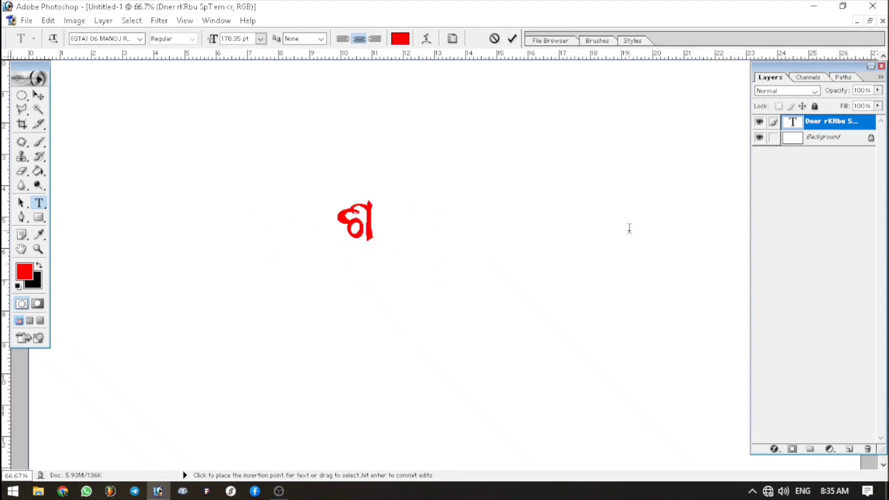
{"action": "type", "text": "rmi"}
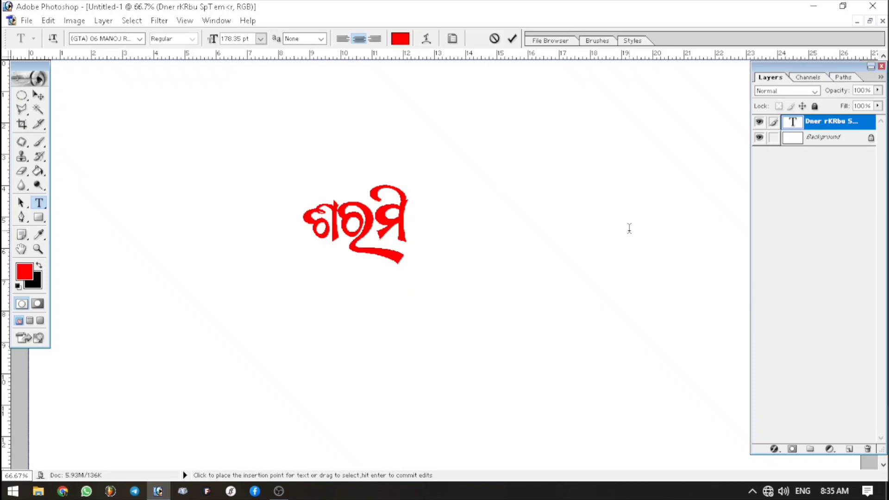
{"action": "type", "text": " lta"}
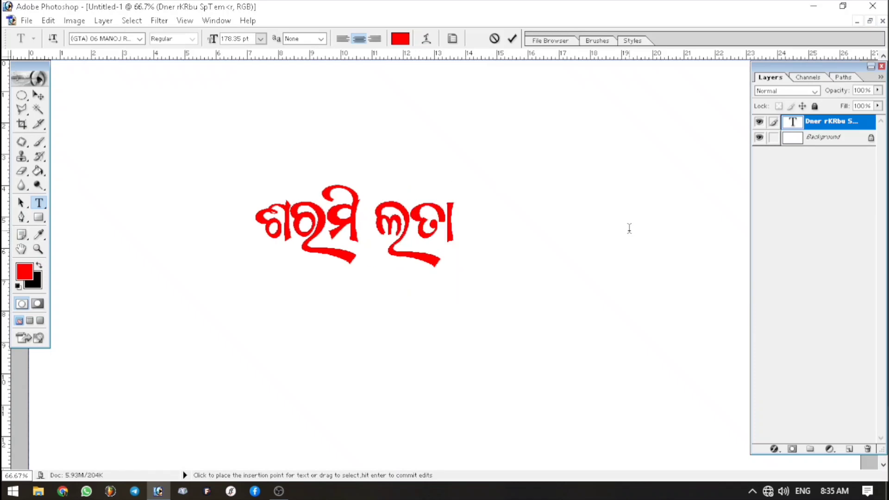
{"action": "key", "text": "BackSpace"}
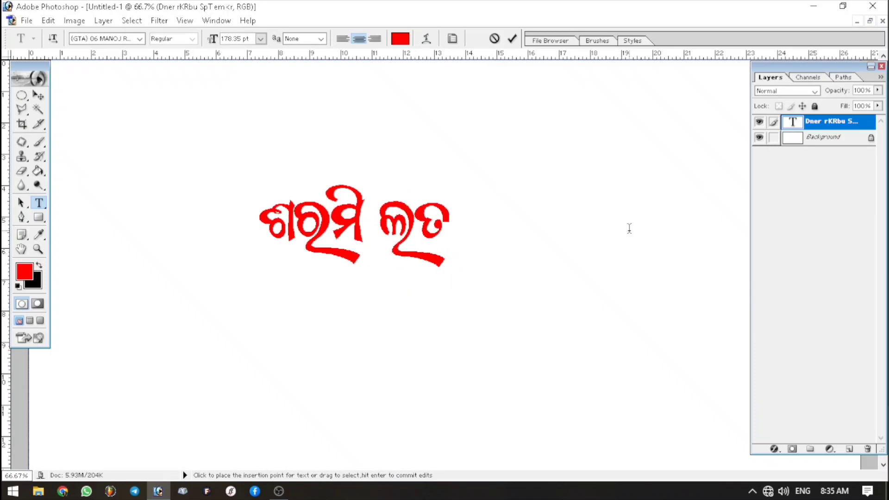
{"action": "key", "text": "BackSpace"}
{"action": "key", "text": "BackSpace"}
{"action": "key", "text": "BackSpace"}
{"action": "type", "text": "T"}
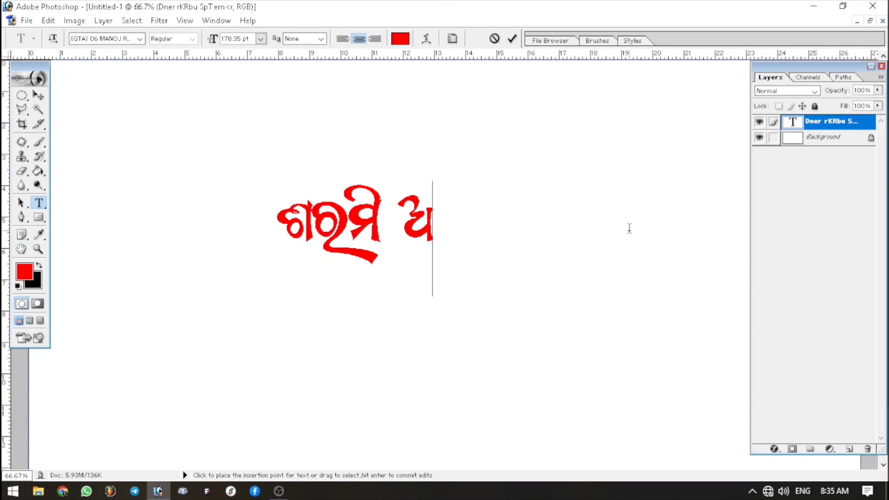
{"action": "type", "text": "aK"}
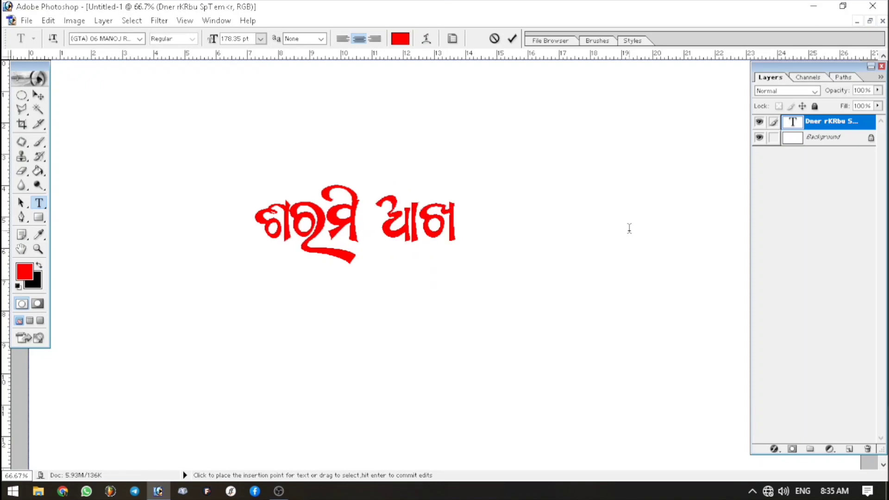
{"action": "type", "text": "u"}
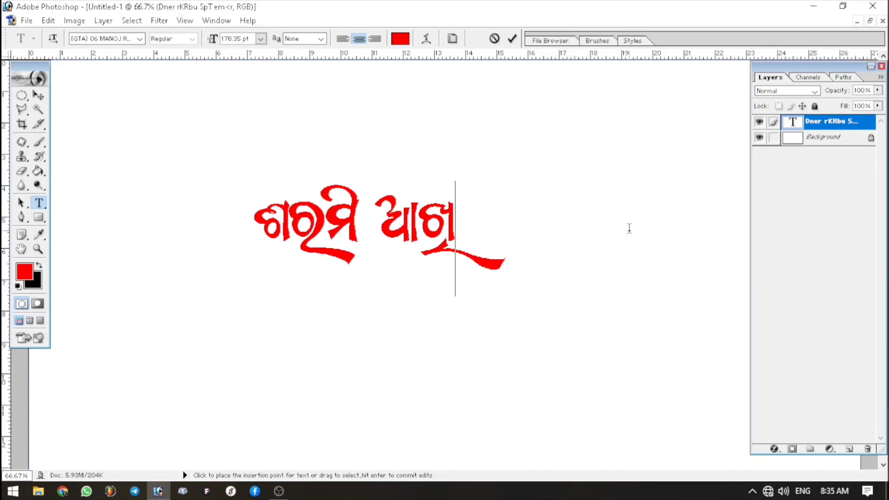
{"action": "key", "text": "BackSpace"}
{"action": "key", "text": "BackSpace"}
{"action": "key", "text": "BackSpace"}
{"action": "key", "text": "BackSpace"}
{"action": "key", "text": "BackSpace"}
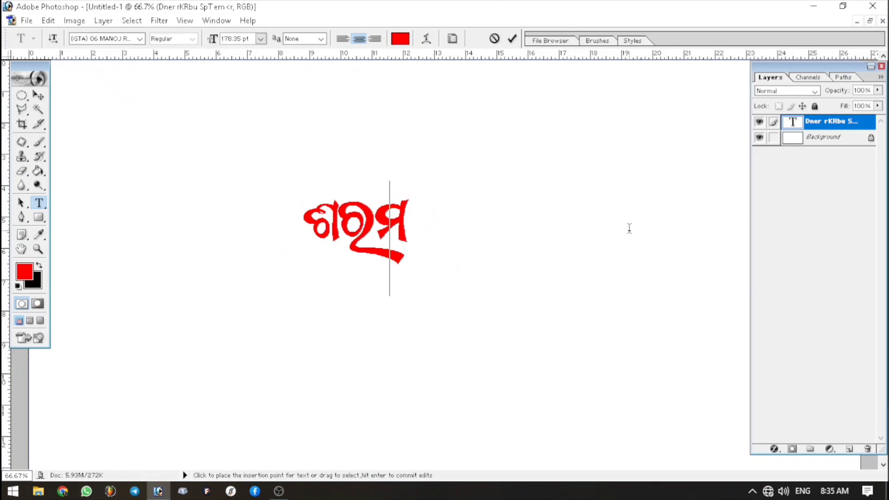
{"action": "key", "text": "BackSpace"}
{"action": "key", "text": "BackSpace"}
{"action": "key", "text": "BackSpace"}
{"action": "type", "text": "u"}
{"action": "key", "text": "BackSpace"}
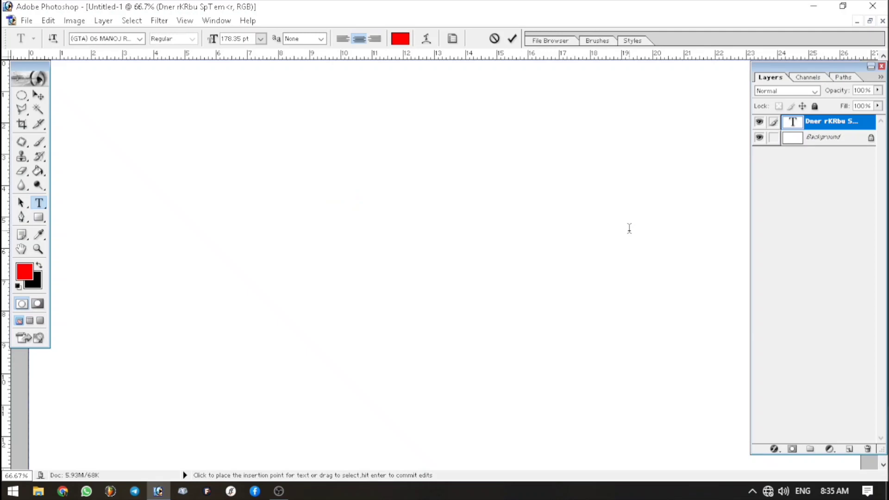
{"action": "type", "text": "da l"}
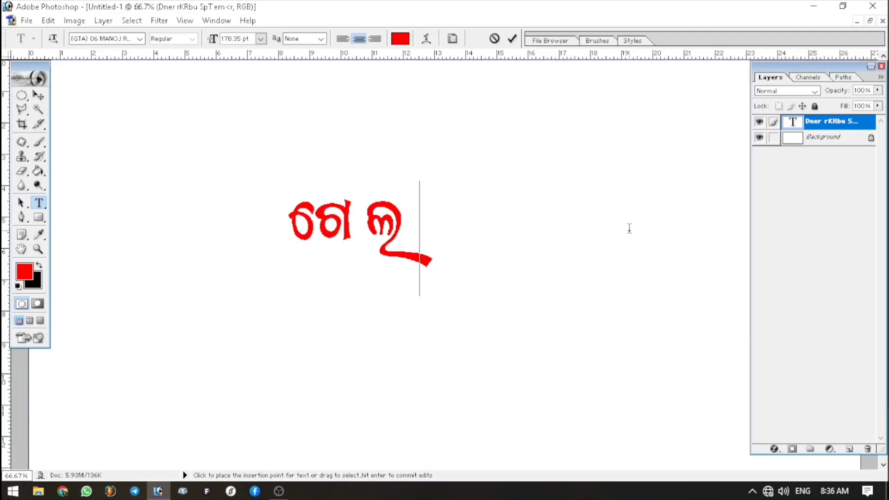
{"action": "key", "text": "BackSpace"}
{"action": "key", "text": "BackSpace"}
{"action": "type", "text": "ol"}
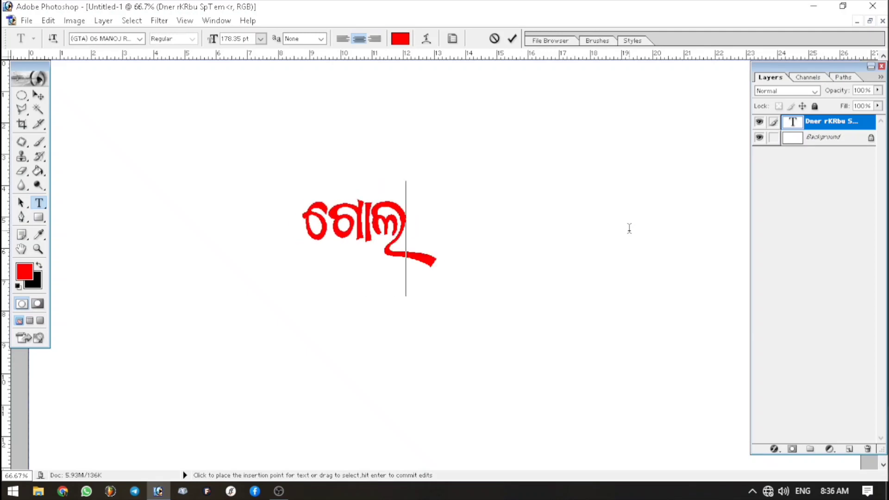
{"action": "key", "text": "BackSpace"}
{"action": "type", "text": "as"}
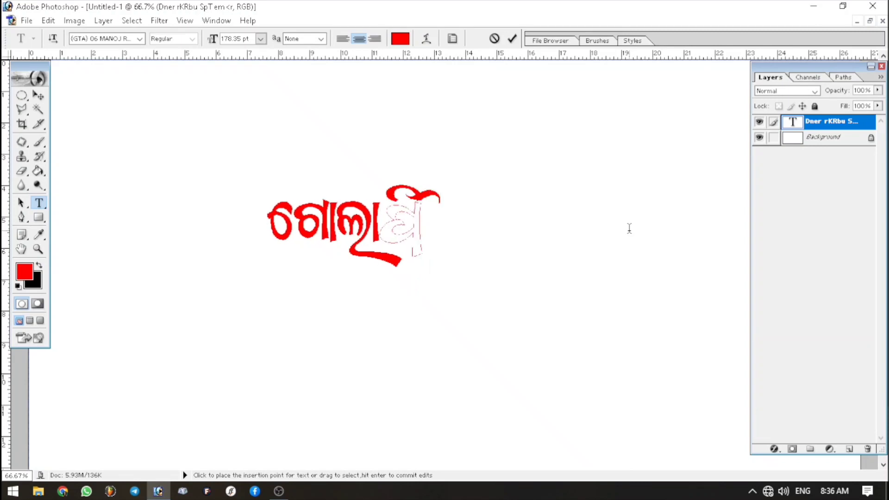
{"action": "type", "text": " ega"}
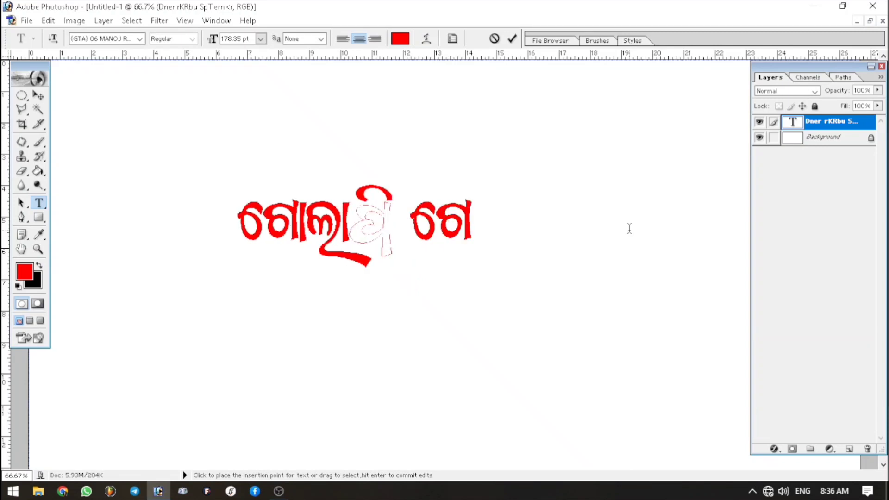
{"action": "type", "text": "l"}
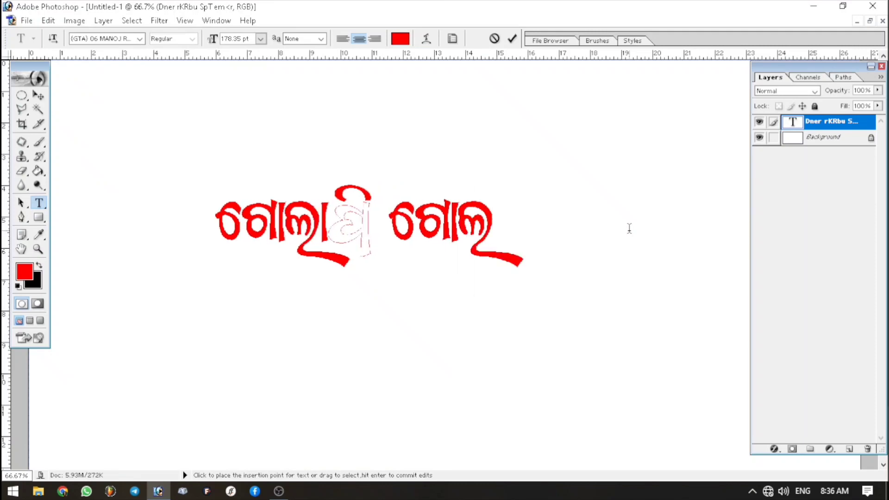
{"action": "type", "text": "a"}
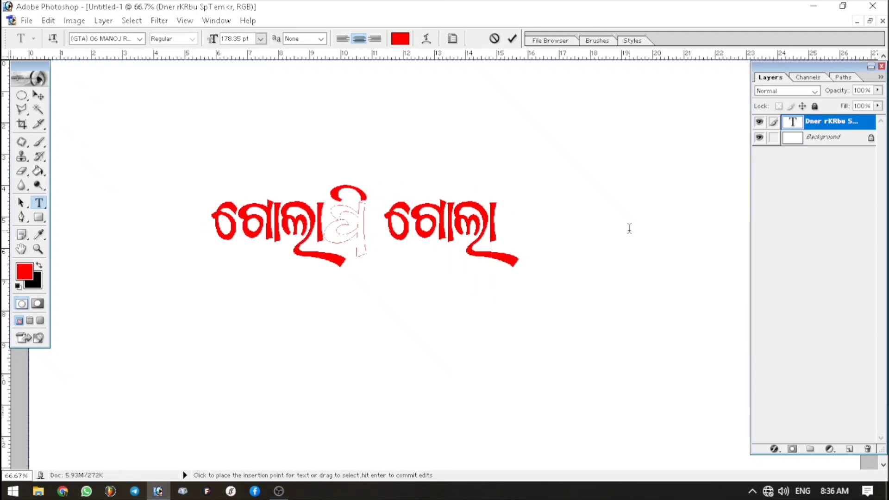
{"action": "type", "text": "pi"}
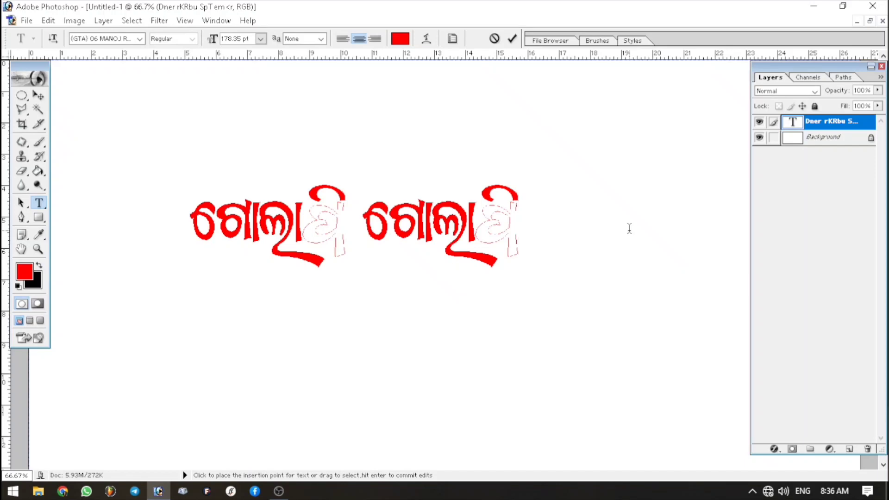
{"action": "key", "text": "BackSpace"}
{"action": "key", "text": "BackSpace"}
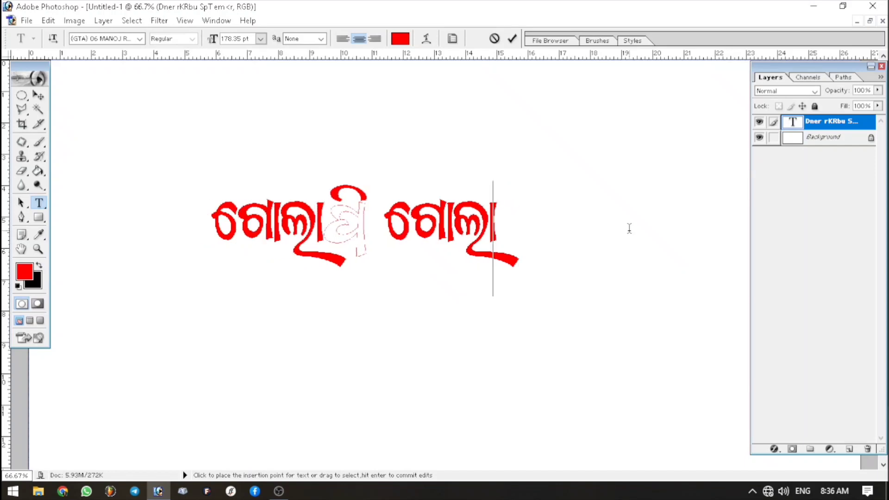
{"action": "key", "text": "BackSpace"}
{"action": "key", "text": "BackSpace"}
{"action": "key", "text": "BackSpace"}
{"action": "key", "text": "BackSpace"}
{"action": "key", "text": "BackSpace"}
{"action": "key", "text": "BackSpace"}
{"action": "key", "text": "BackSpace"}
{"action": "key", "text": "BackSpace"}
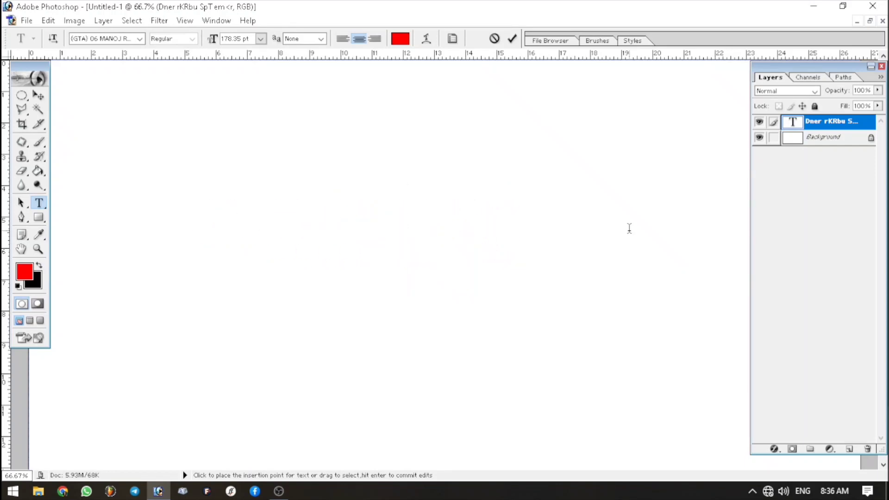
- Type the red Odia phrase ending in ଘର, correcting mistyped letters
{"action": "type", "text": "aux"}
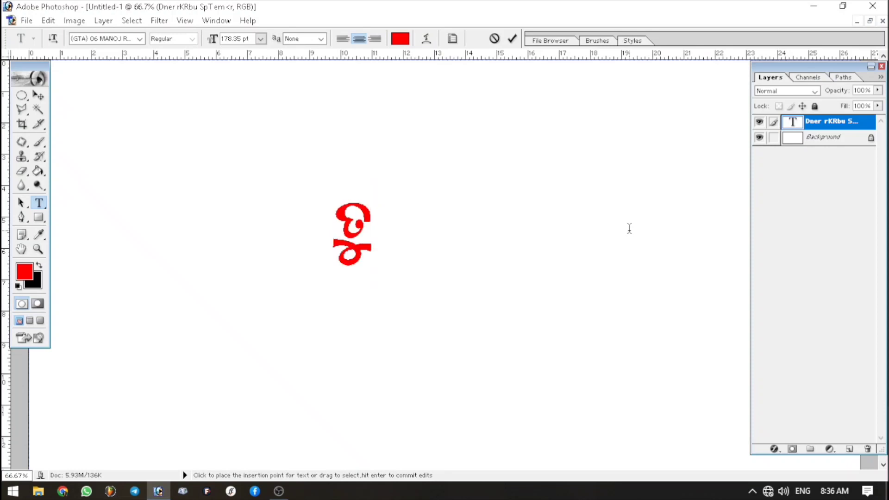
{"action": "type", "text": " aux"}
{"action": "key", "text": "BackSpace"}
{"action": "key", "text": "BackSpace"}
{"action": "key", "text": "BackSpace"}
{"action": "type", "text": "ax"}
{"action": "key", "text": "BackSpace"}
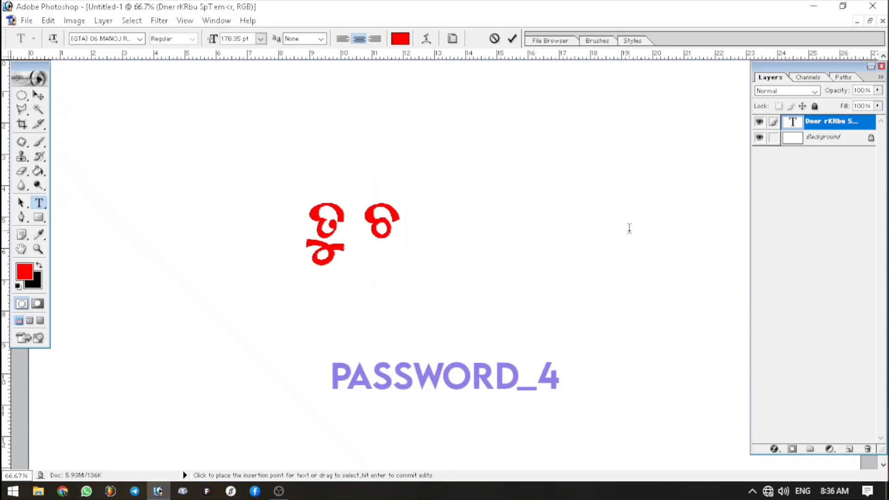
{"action": "type", "text": "alip"}
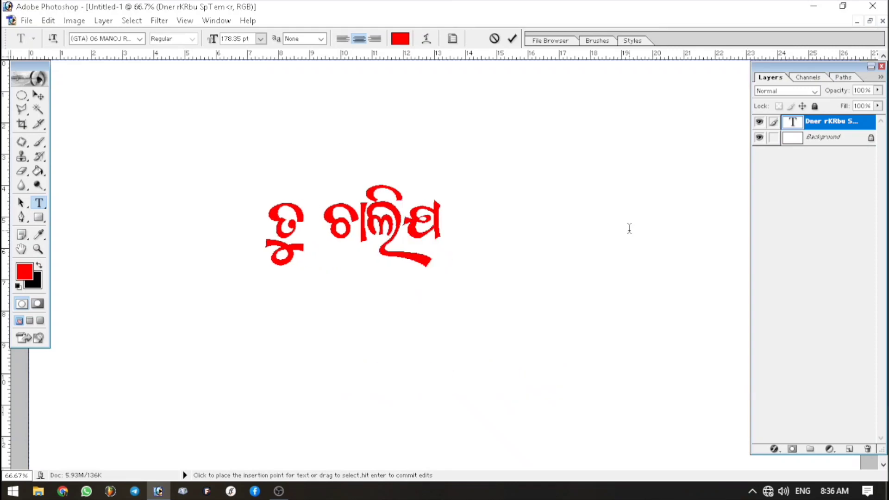
{"action": "type", "text": "ibu"}
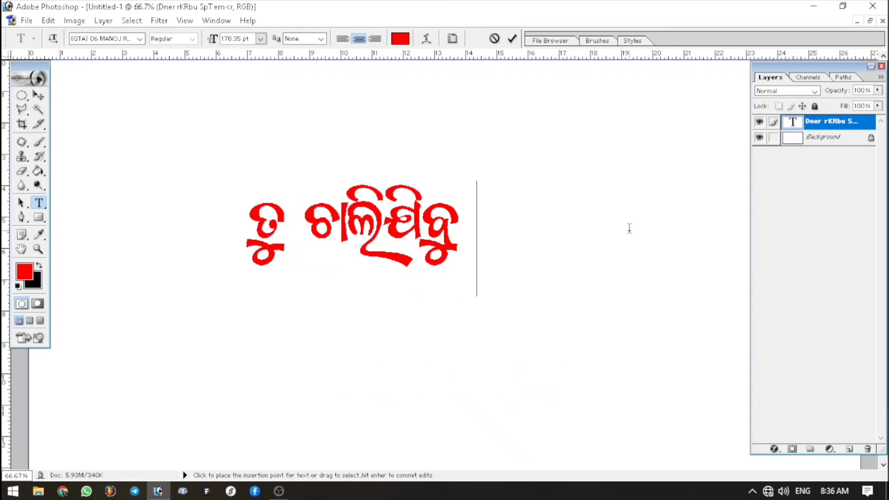
{"action": "type", "text": " c"}
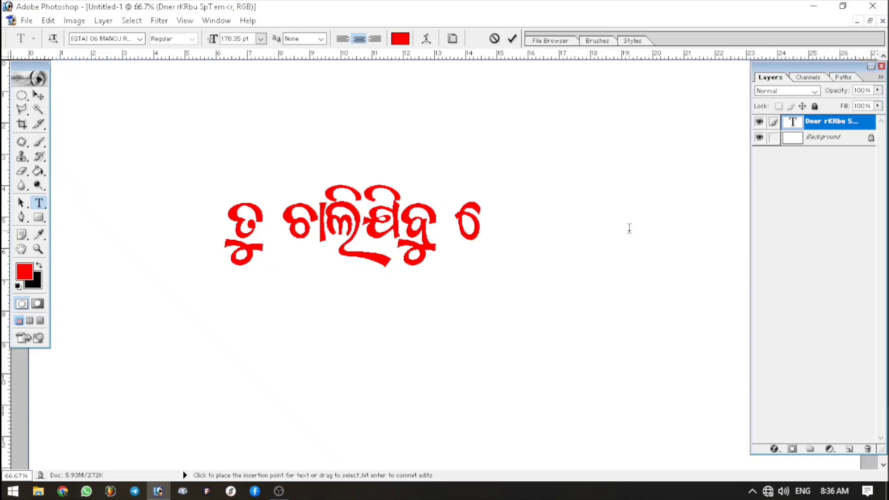
{"action": "type", "text": "ta"}
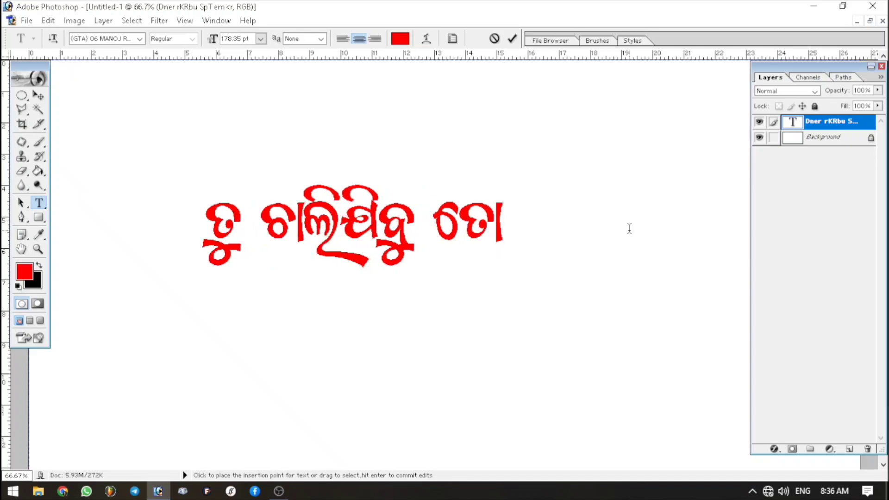
{"action": "type", "text": " s"}
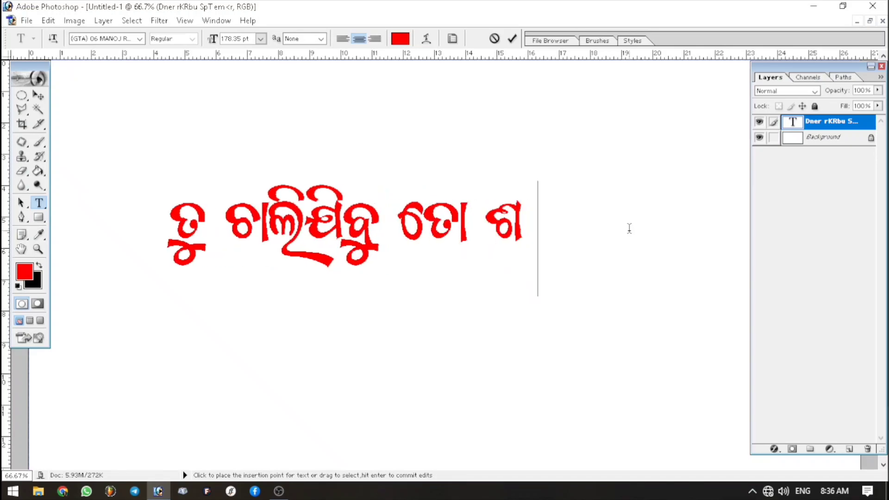
{"action": "type", "text": "as"}
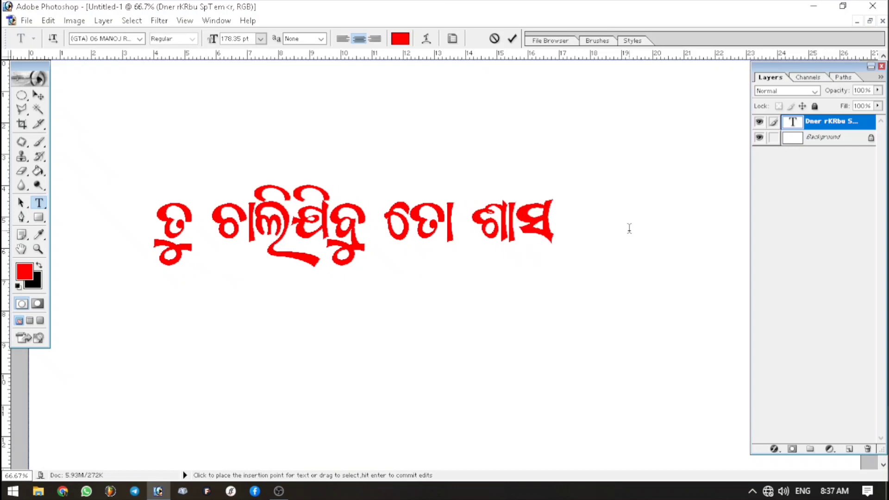
{"action": "key", "text": "BackSpace"}
{"action": "type", "text": "s"}
{"action": "key", "text": "BackSpace"}
{"action": "type", "text": "s"}
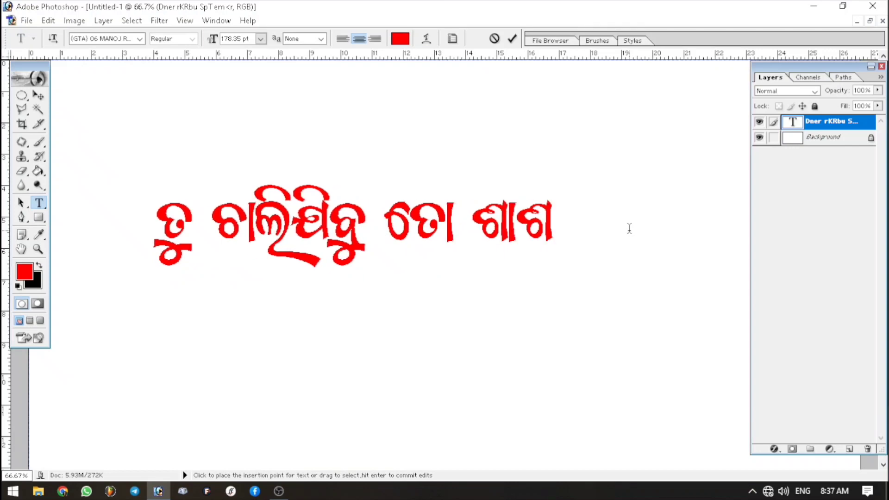
{"action": "type", "text": "uG"}
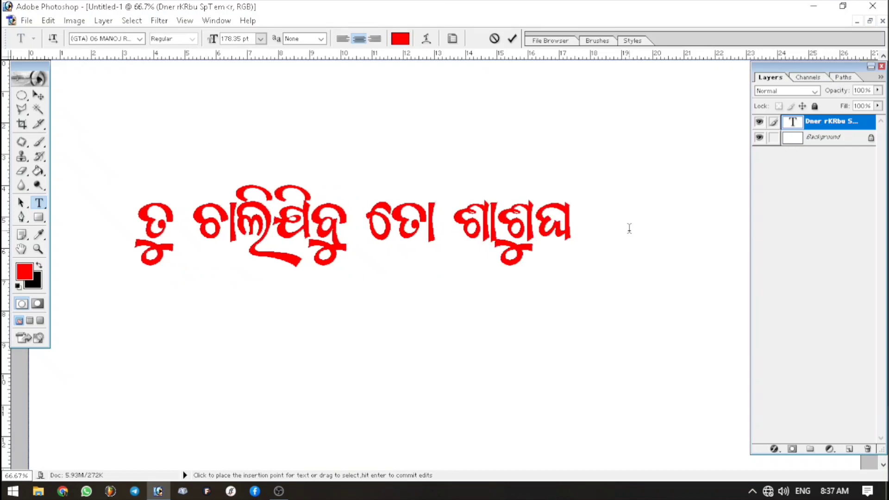
{"action": "type", "text": "r"}
{"action": "key", "text": "BackSpace"}
{"action": "type", "text": "r"}
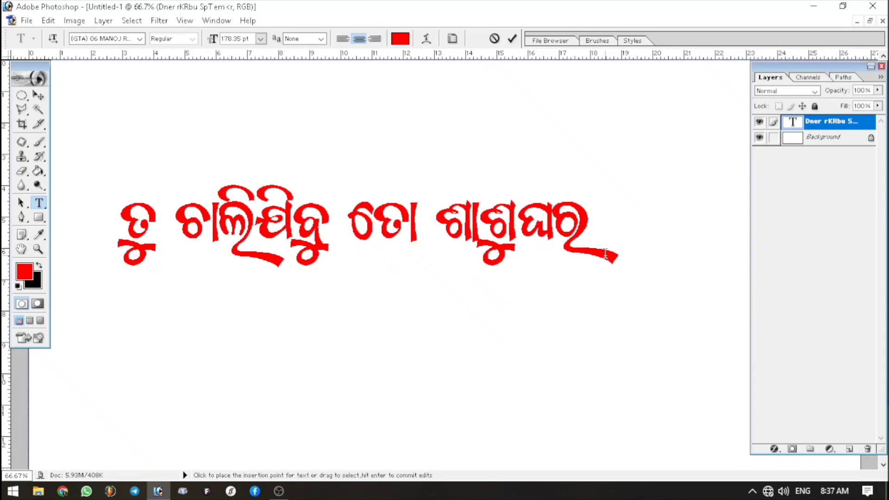
- Erase the whole phrase from its end, leaving the type line empty
{"action": "key", "text": "BackSpace"}
{"action": "key", "text": "BackSpace"}
{"action": "key", "text": "BackSpace"}
{"action": "key", "text": "BackSpace"}
{"action": "key", "text": "BackSpace"}
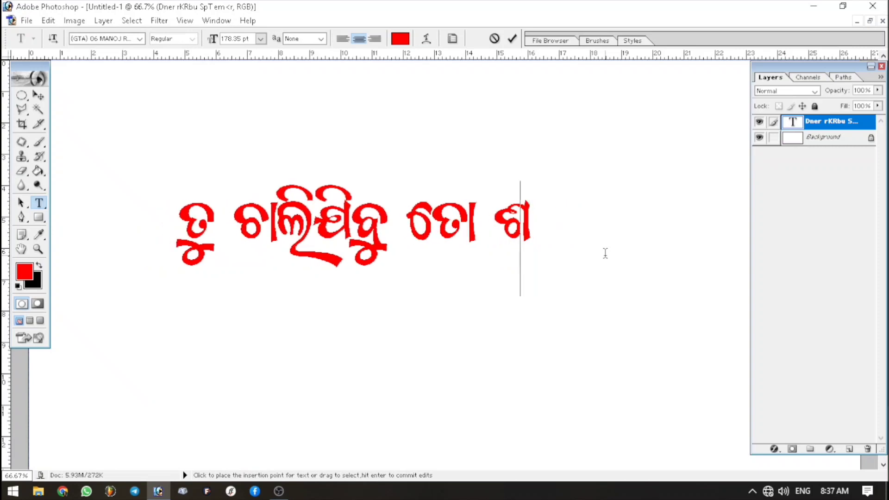
{"action": "key", "text": "BackSpace"}
{"action": "key", "text": "BackSpace"}
{"action": "key", "text": "BackSpace"}
{"action": "key", "text": "BackSpace"}
{"action": "key", "text": "BackSpace"}
{"action": "key", "text": "BackSpace"}
{"action": "key", "text": "BackSpace"}
{"action": "key", "text": "BackSpace"}
{"action": "key", "text": "BackSpace"}
{"action": "key", "text": "BackSpace"}
{"action": "key", "text": "BackSpace"}
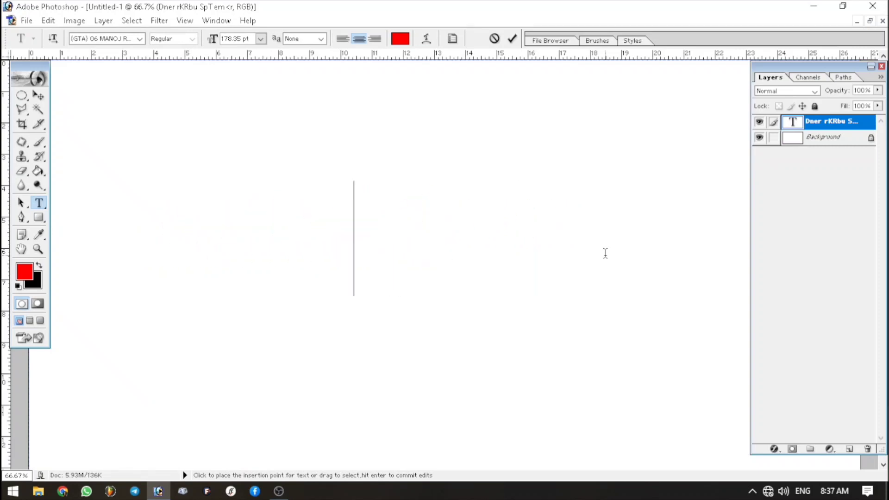
- Type the new four-word red Odia phrase ending in ତତେ, fixing typos
{"action": "type", "text": "ଶ"}
{"action": "key", "text": "BackSpace"}
{"action": "type", "text": "ଘ"}
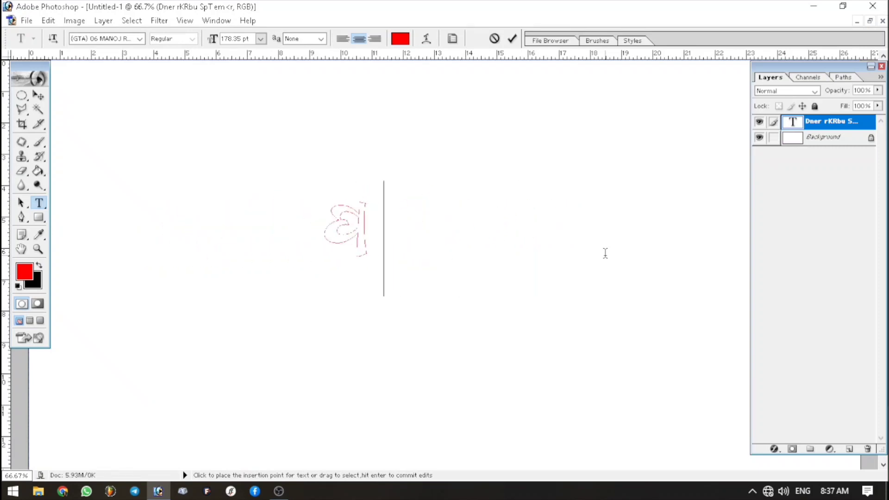
{"action": "key", "text": "BackSpace"}
{"action": "type", "text": "ତ"}
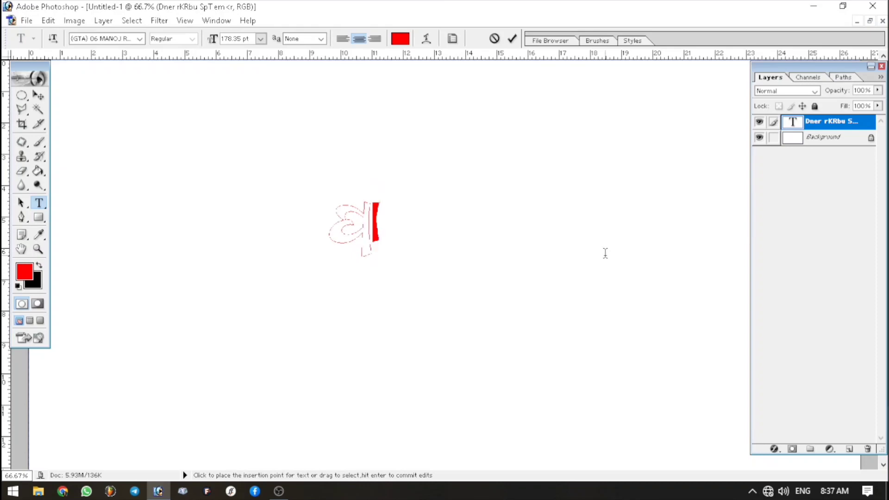
{"action": "type", "text": "ୁନ"}
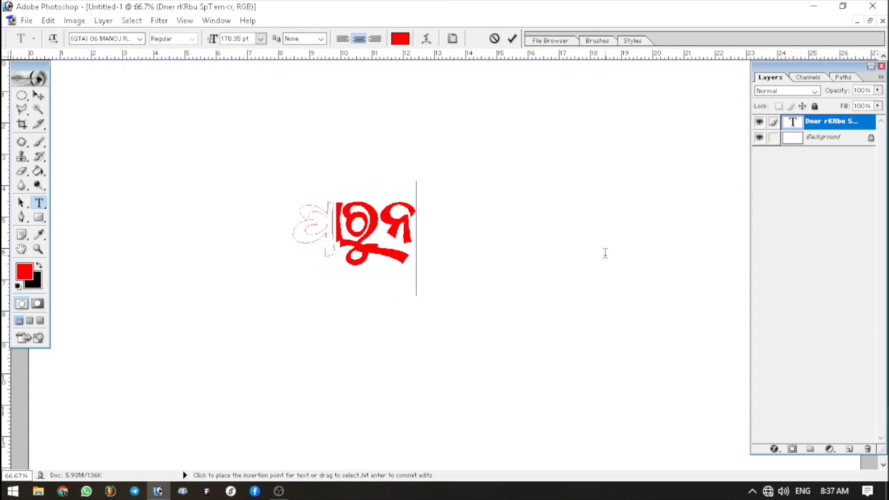
{"action": "type", "text": "ି ଉ"}
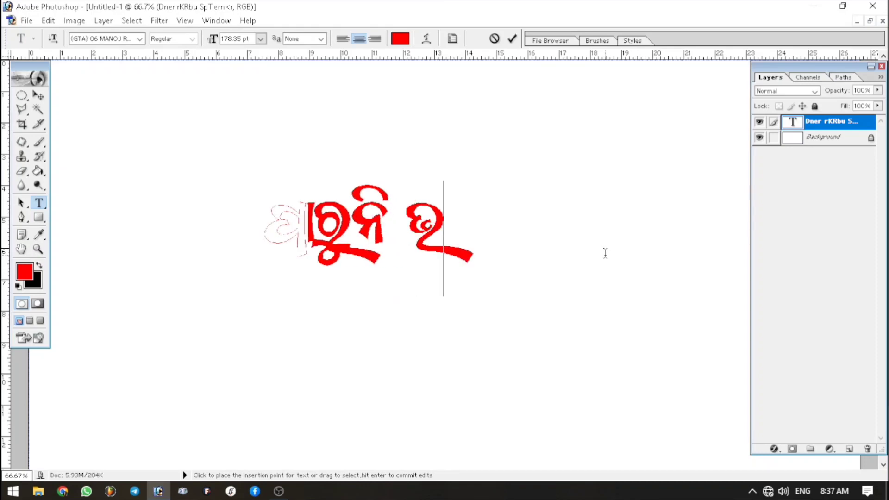
{"action": "type", "text": "ଦୁ"}
{"action": "key", "text": "BackSpace"}
{"action": "type", "text": "ଊ"}
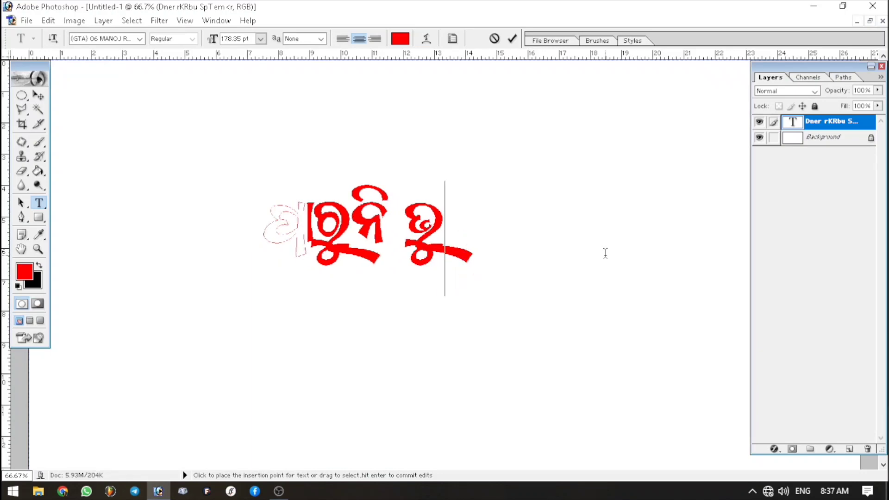
{"action": "type", "text": "ଲି ଡୁ"}
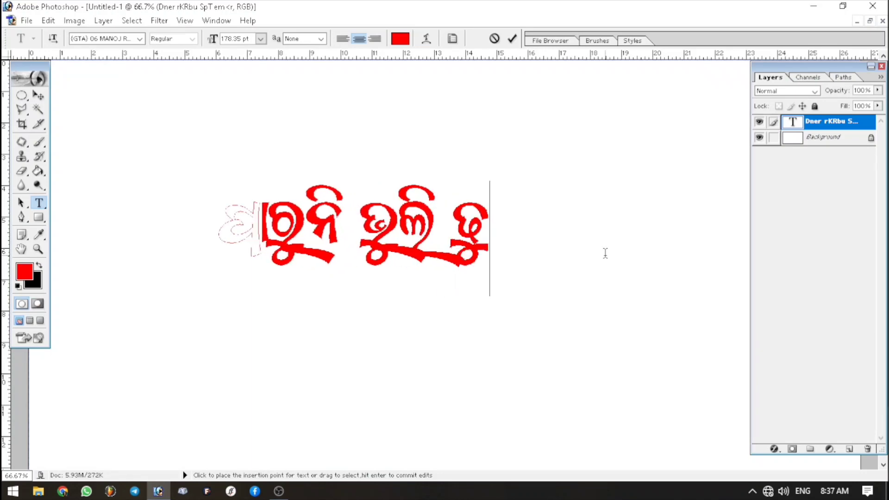
{"action": "key", "text": "BackSpace"}
{"action": "key", "text": "BackSpace"}
{"action": "type", "text": "ମୁ"}
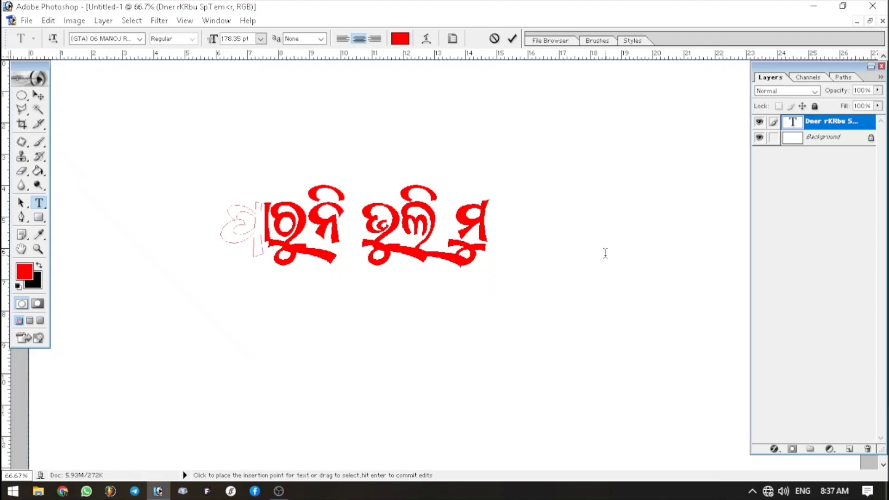
{"action": "type", "text": " ଡଡତ"}
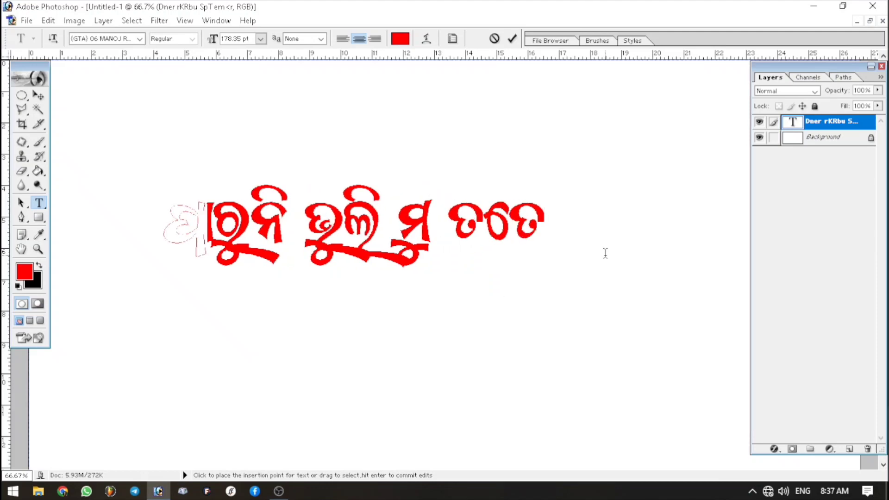
- Select the whole line, confirm its red colour in the Color Picker, and deselect
{"action": "left_click_drag", "start_coordinate": [606, 253], "coordinate": [12, 266]}
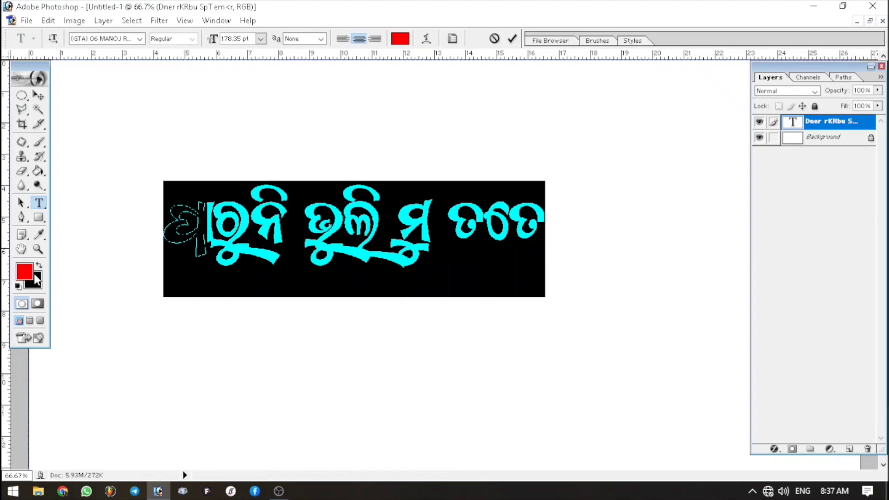
{"action": "left_click", "coordinate": [23, 269]}
{"action": "left_click", "coordinate": [357, 106]}
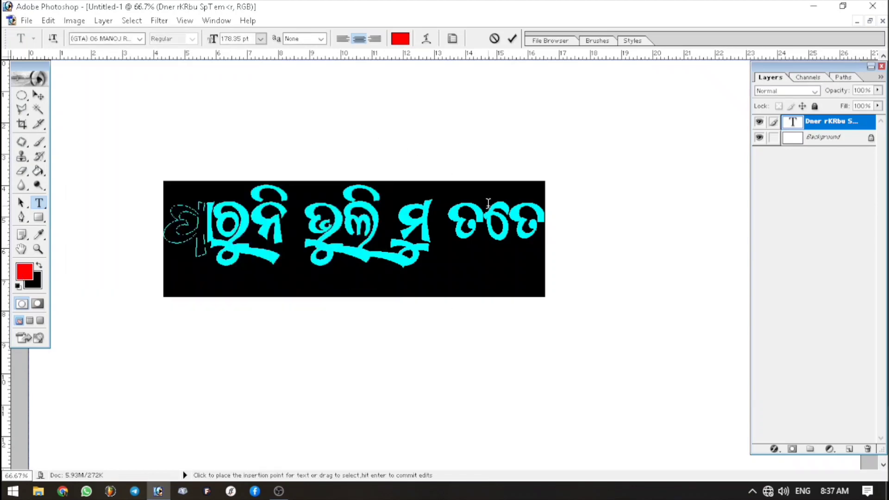
{"action": "left_click", "coordinate": [555, 233]}
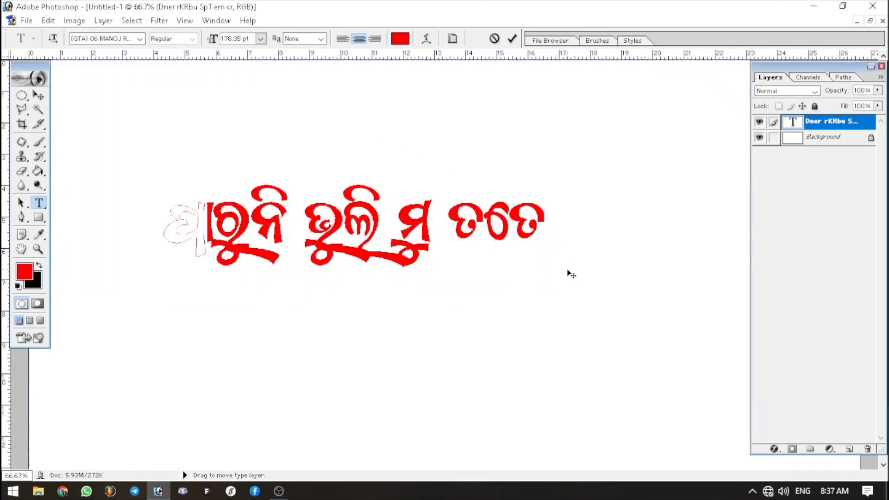
- Replace the old red phrase with a new Odia phrase ending in ପାଉ
{"action": "key", "text": "BackSpace"}
{"action": "key", "text": "BackSpace"}
{"action": "key", "text": "BackSpace"}
{"action": "key", "text": "BackSpace"}
{"action": "key", "text": "BackSpace"}
{"action": "key", "text": "BackSpace"}
{"action": "key", "text": "BackSpace"}
{"action": "key", "text": "BackSpace"}
{"action": "key", "text": "BackSpace"}
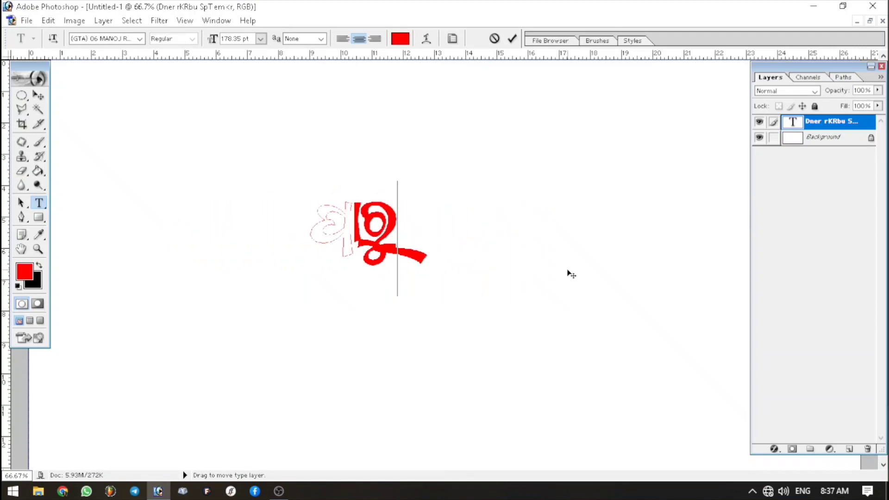
{"action": "key", "text": "BackSpace"}
{"action": "key", "text": "BackSpace"}
{"action": "key", "text": "BackSpace"}
{"action": "type", "text": "D"}
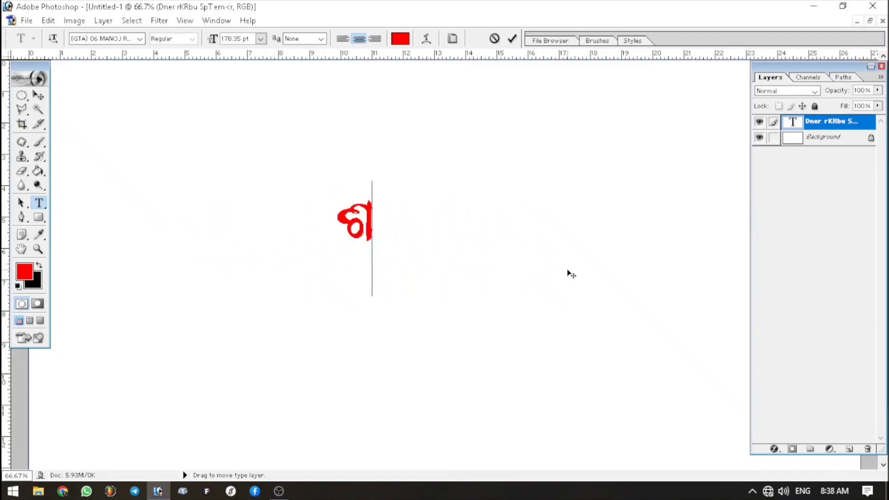
{"action": "type", "text": "ner"}
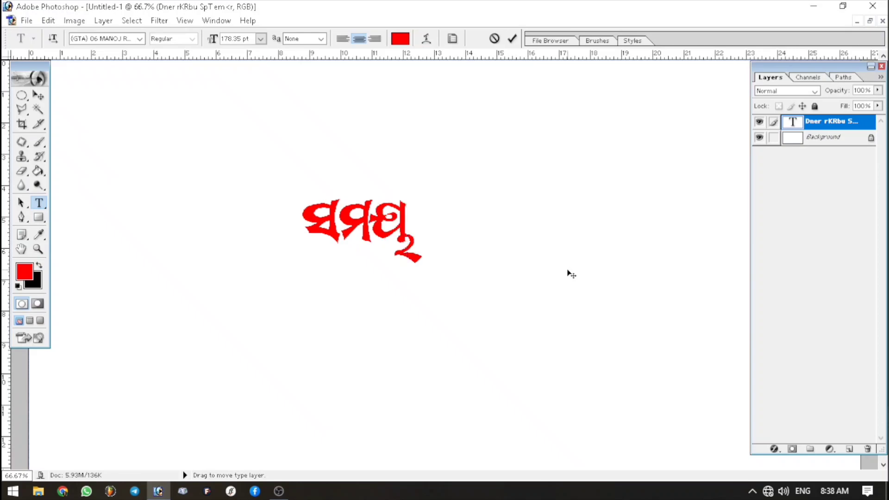
{"action": "type", "text": " D"}
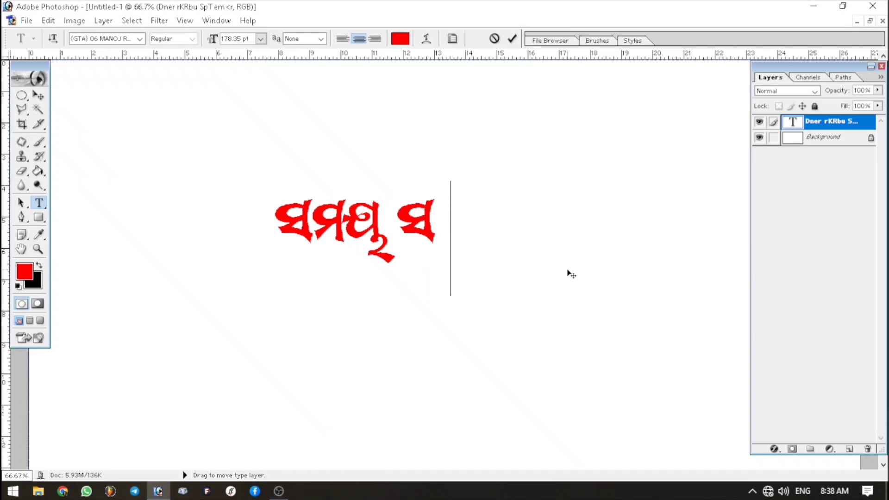
{"action": "type", "text": "rkn j"}
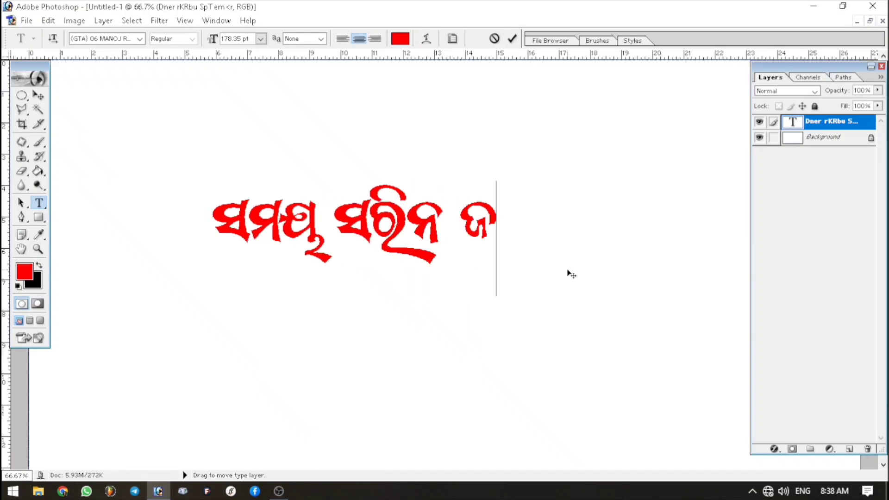
{"action": "key", "text": "BackSpace"}
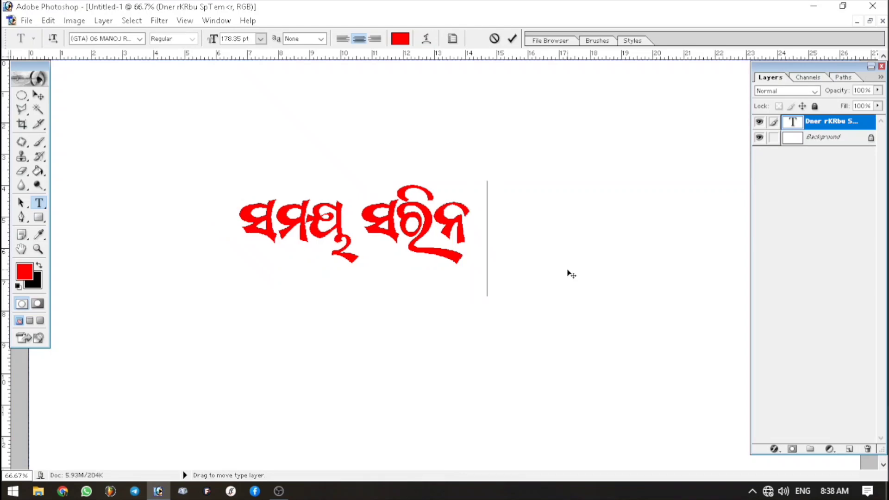
{"action": "type", "text": "p"}
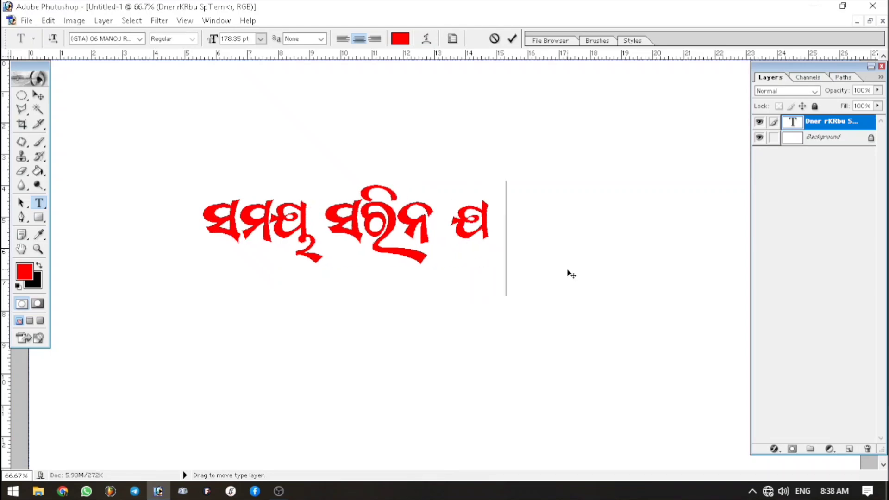
{"action": "type", "text": "au"}
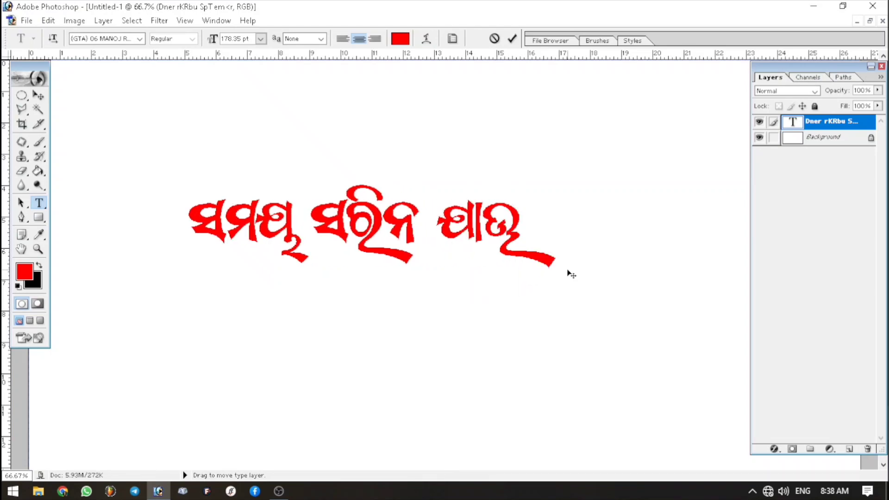
- Correct the final letter's form and insert a space between ସରି and ନ
{"action": "key", "text": "BackSpace"}
{"action": "type", "text": "U"}
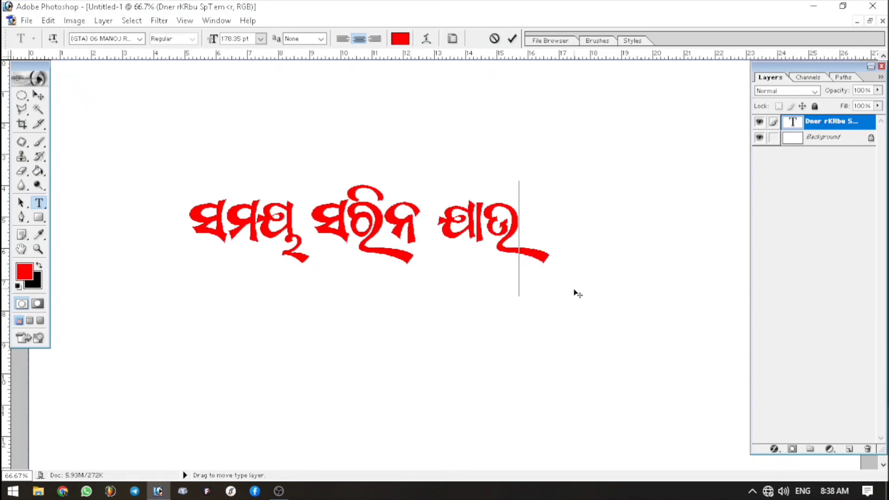
{"action": "left_click", "coordinate": [387, 236]}
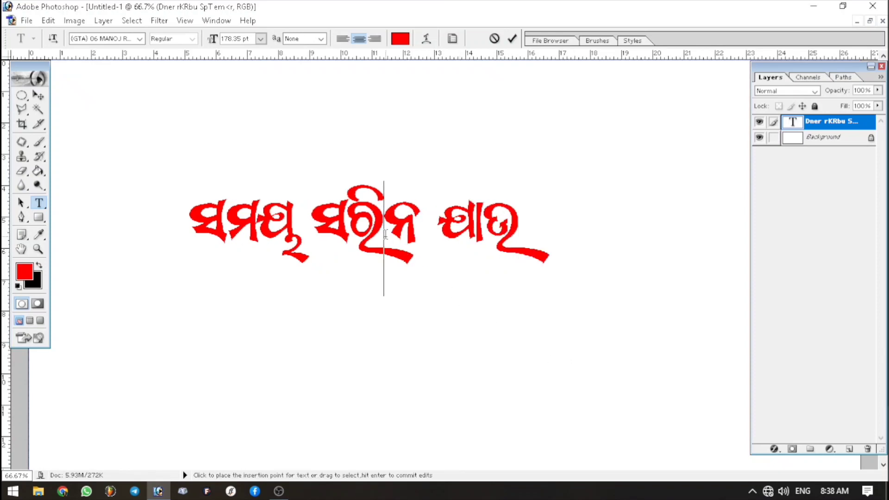
{"action": "left_click", "coordinate": [554, 221]}
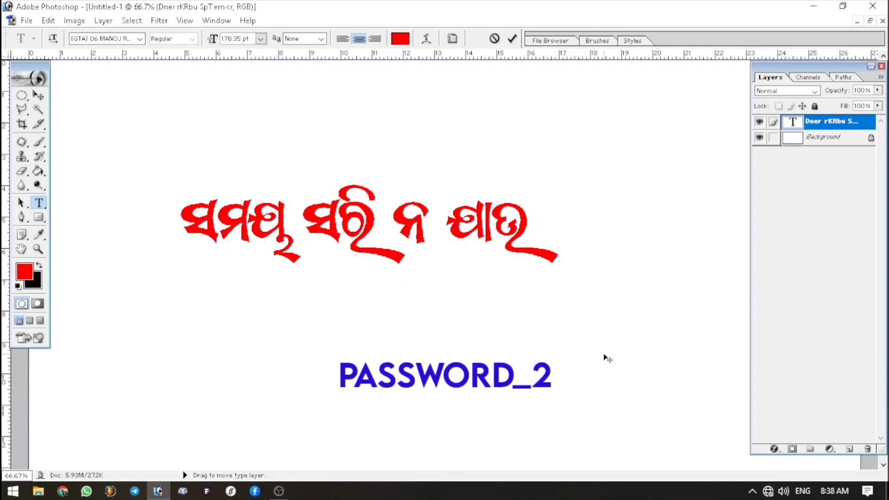